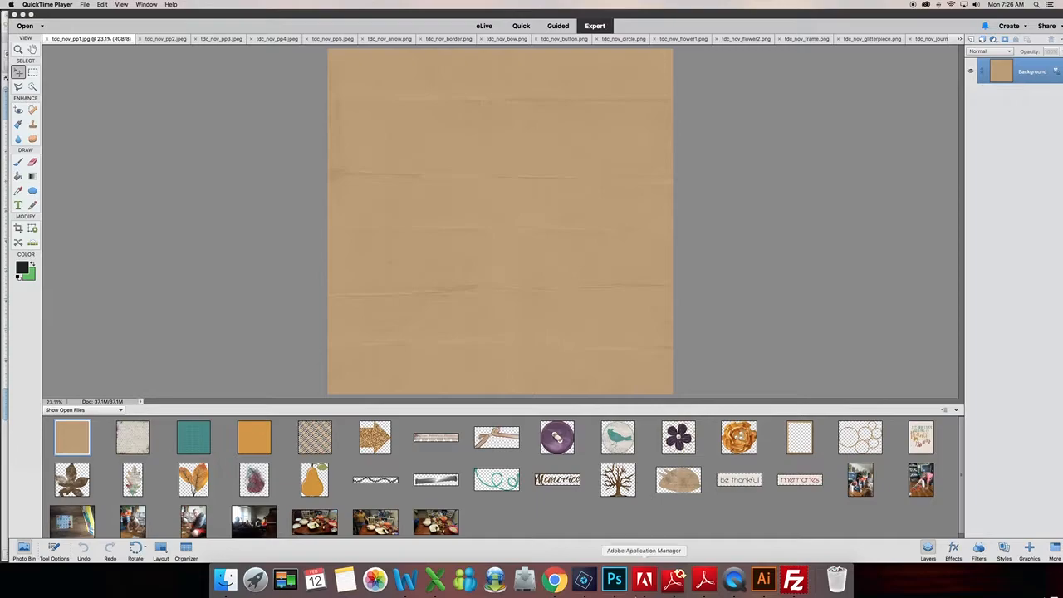
Step: Switch to Chrome and open the Library page of The DigiCrafter website
left_click(555, 579)
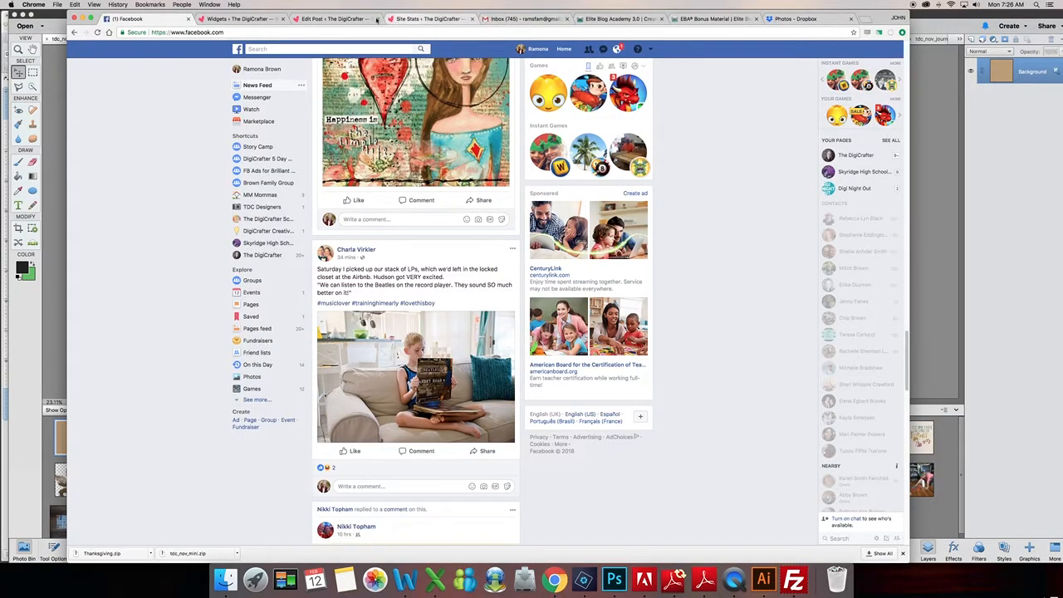
left_click(407, 18)
left_click(249, 19)
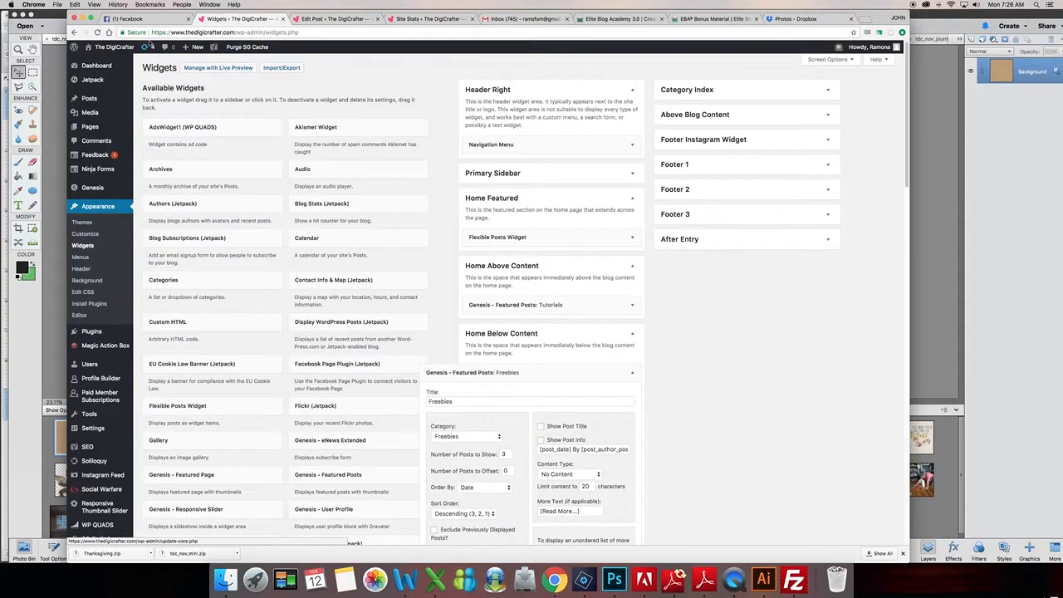
left_click(114, 46)
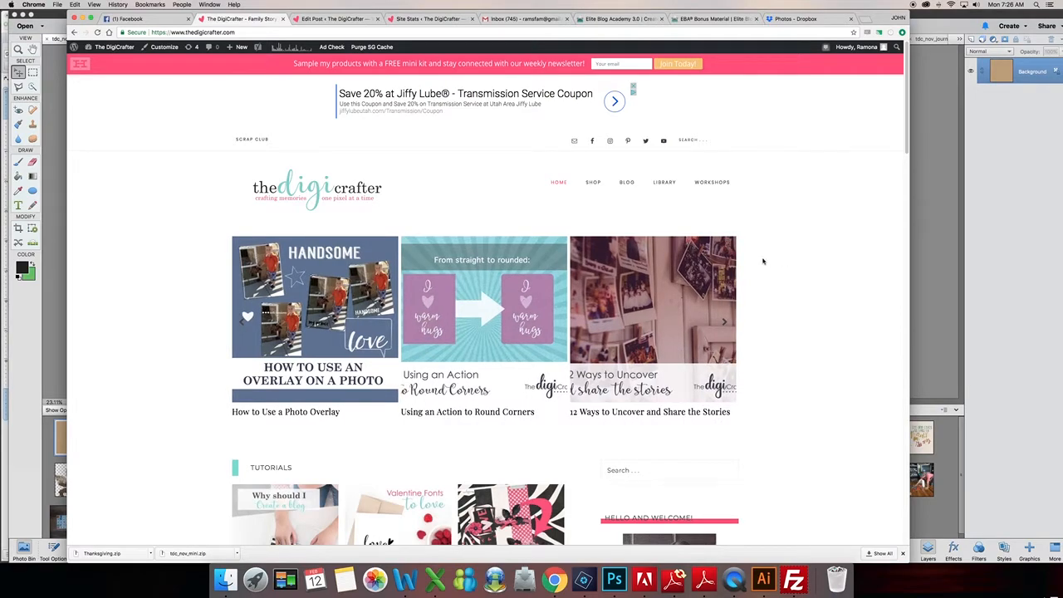
left_click(662, 185)
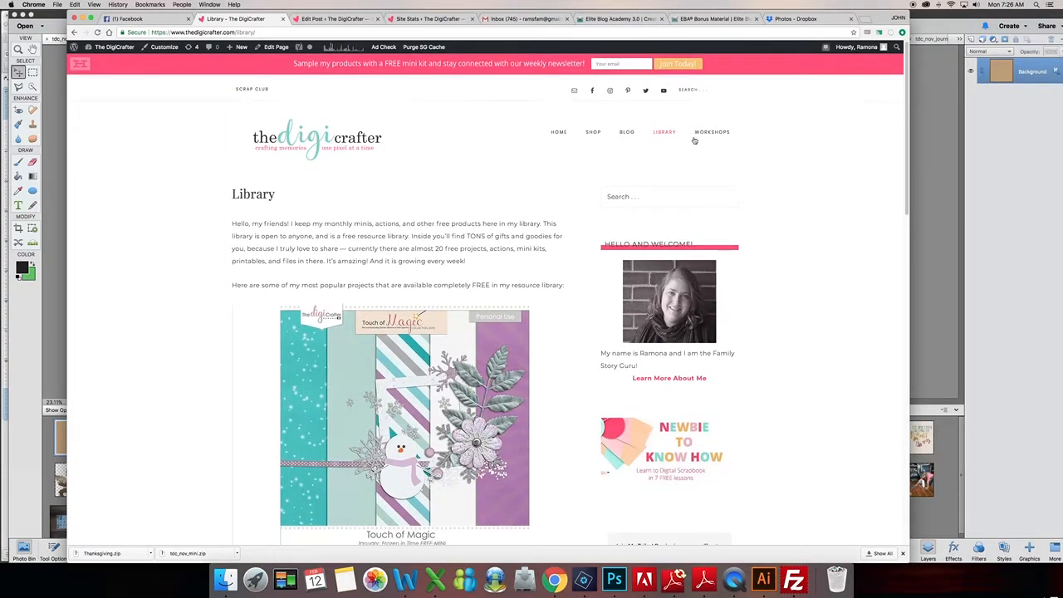
Step: Enter the free resource library with its access password and update the password saved for the site
scroll(395, 285, "down", 3)
scroll(394, 285, "down", 15)
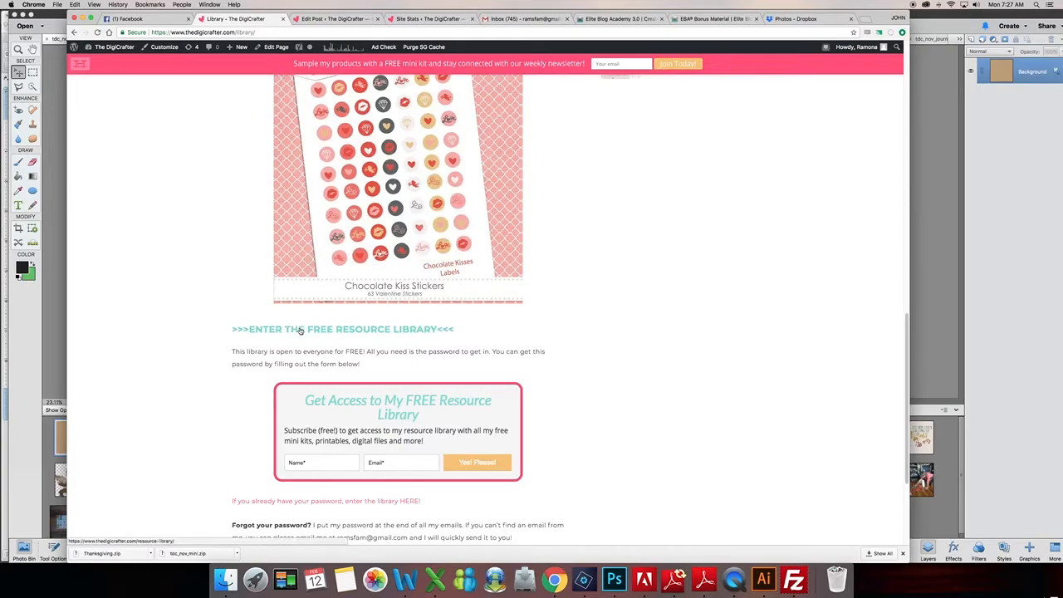
left_click(329, 332)
left_click(302, 268)
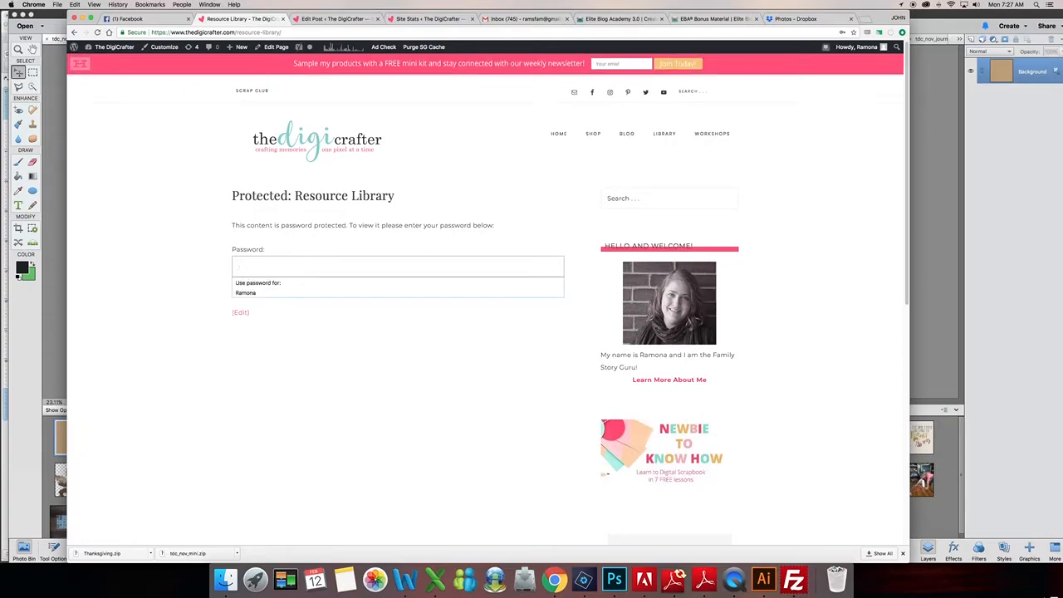
type("•••••")
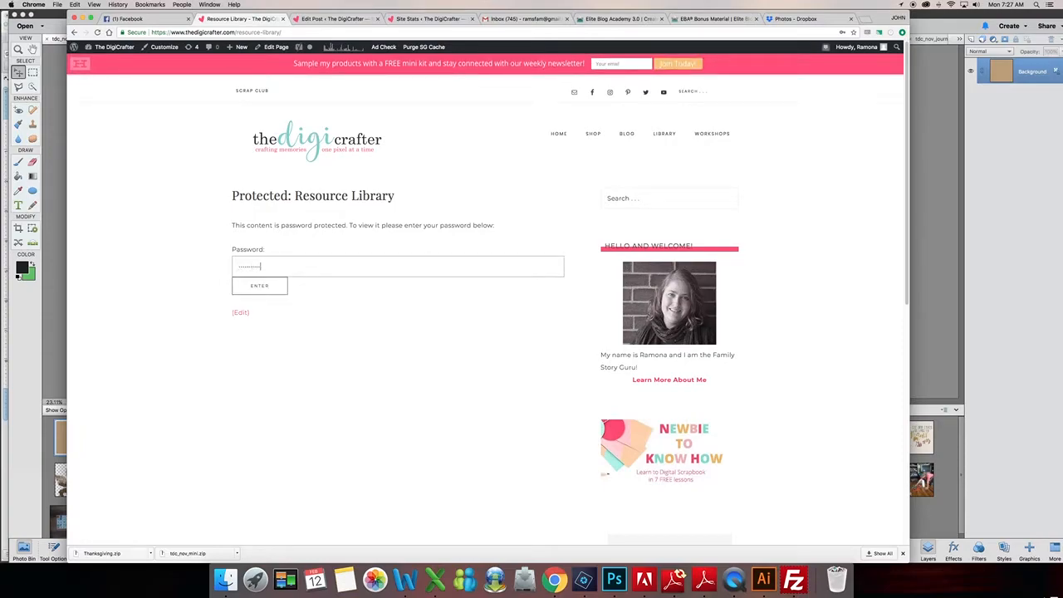
left_click(260, 286)
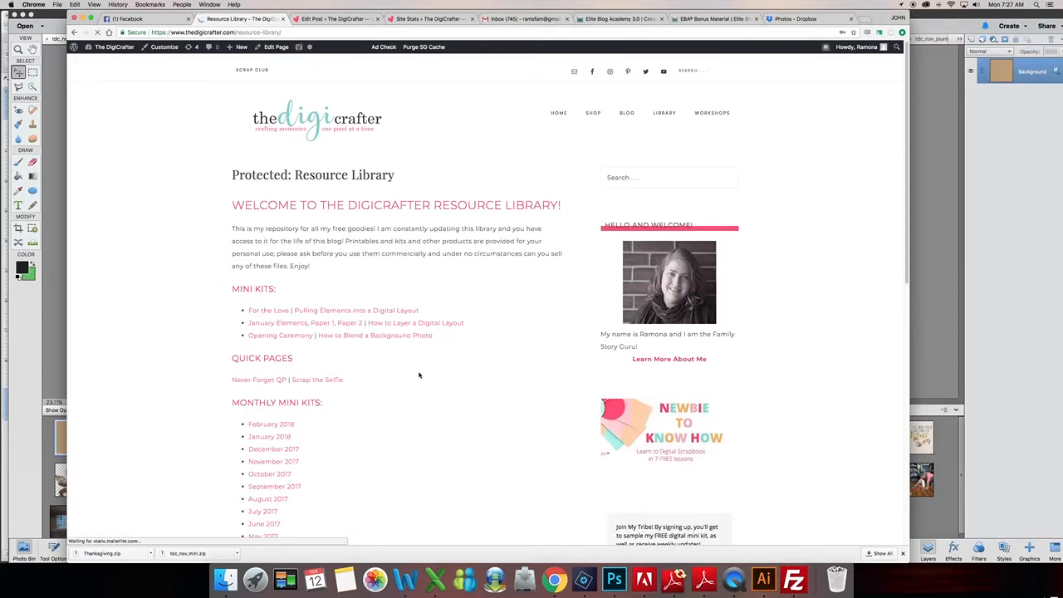
scroll(433, 358, "down", 1)
scroll(433, 359, "down", 1)
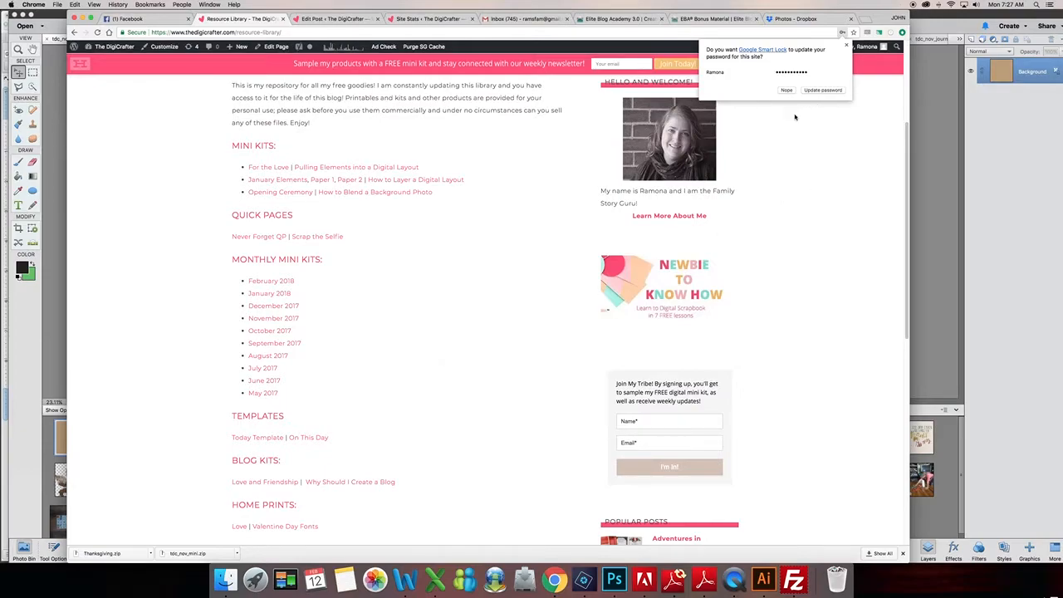
left_click(822, 90)
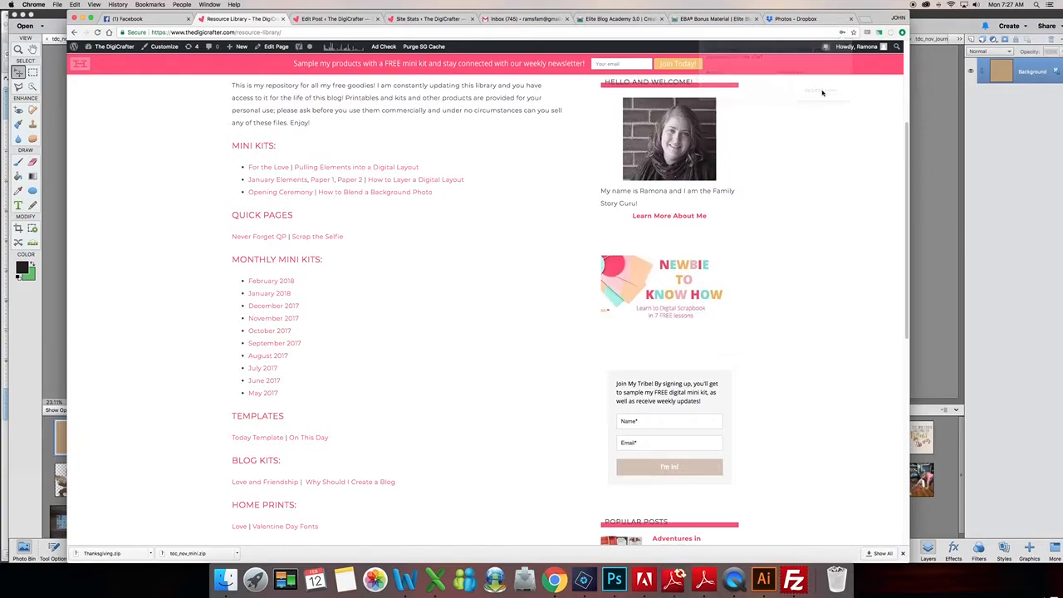
Step: Look through the resource library and view the Pulling Elements into a Digital Layout tutorial and its free mini kit in a separate tab
scroll(402, 267, "down", 3)
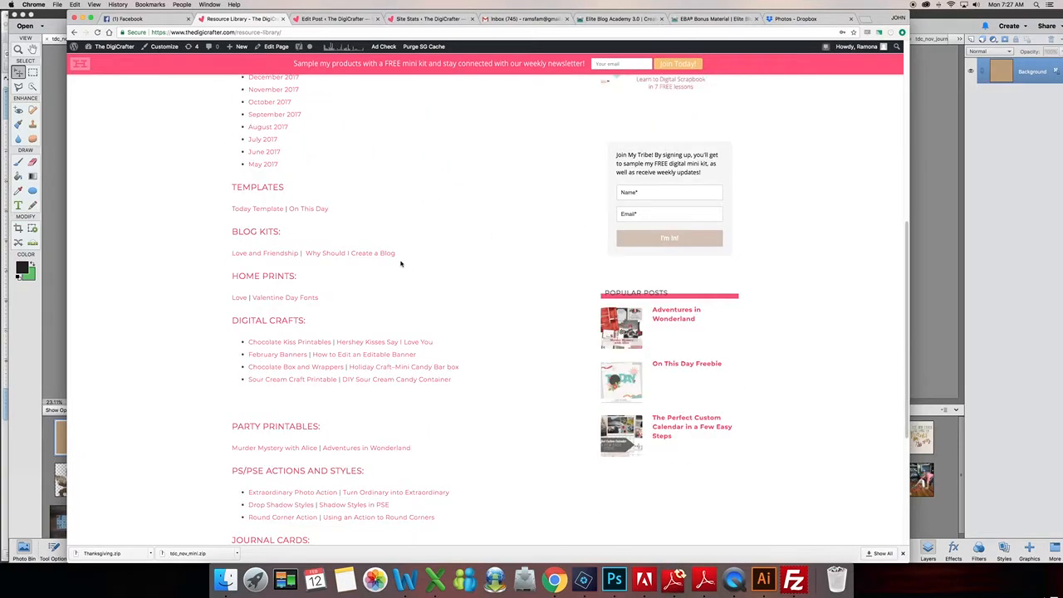
scroll(400, 263, "down", 3)
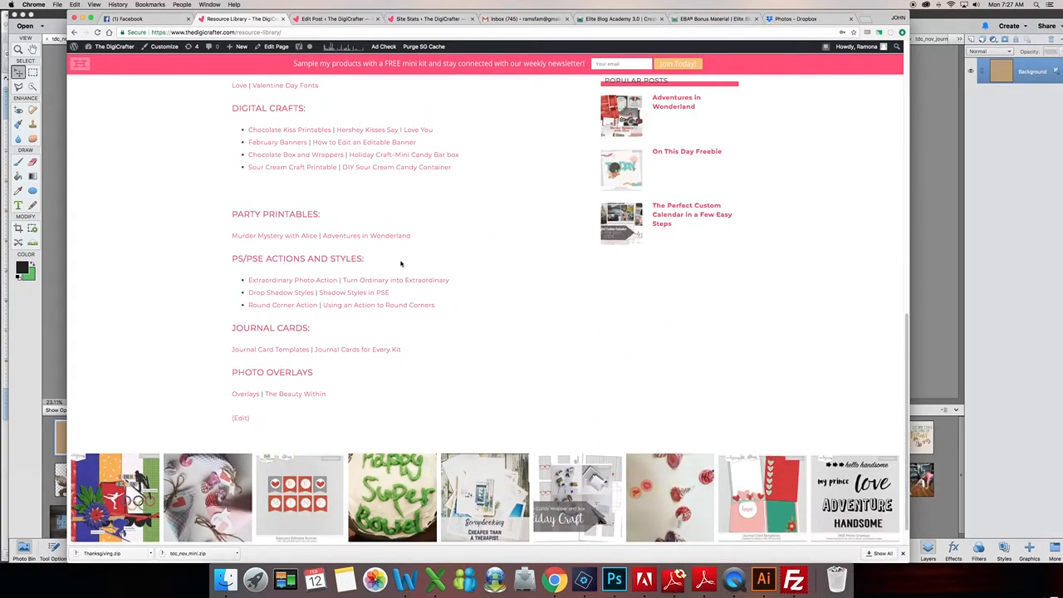
scroll(443, 270, "up", 3)
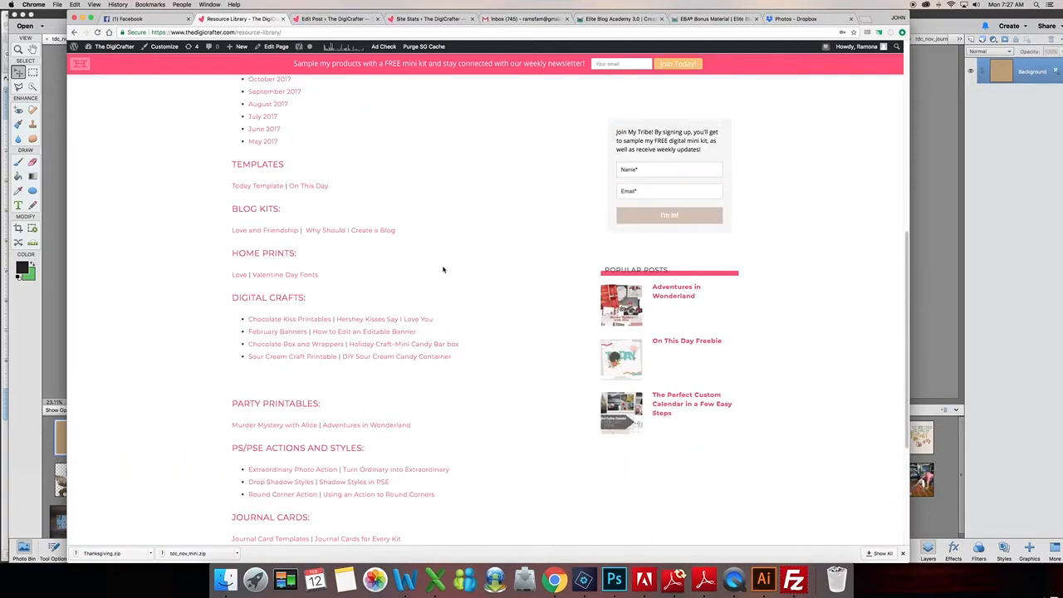
scroll(432, 265, "up", 3)
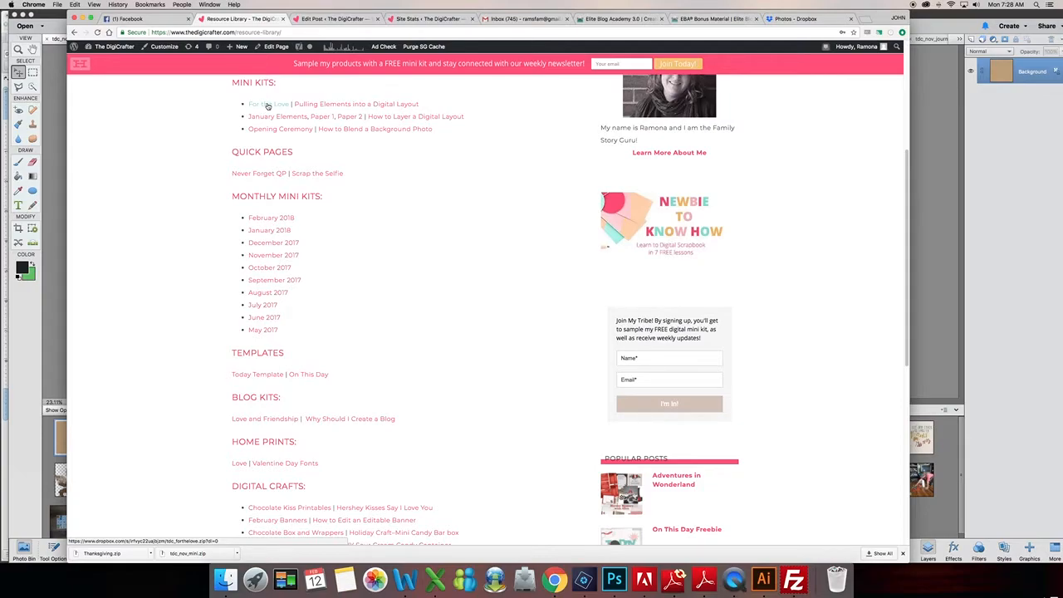
left_click(333, 105, "super")
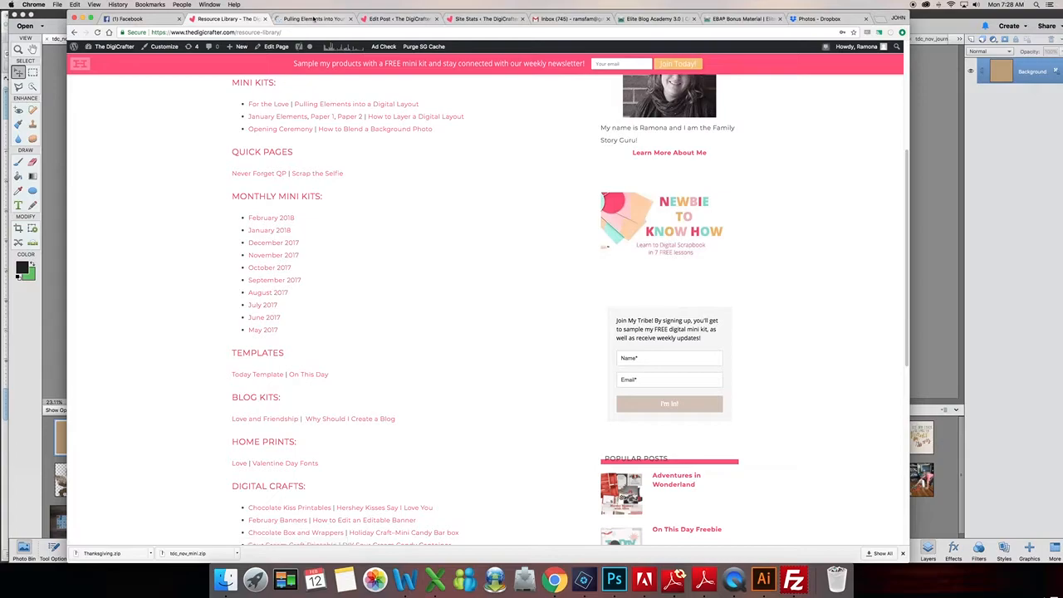
left_click(314, 18)
scroll(432, 239, "down", 15)
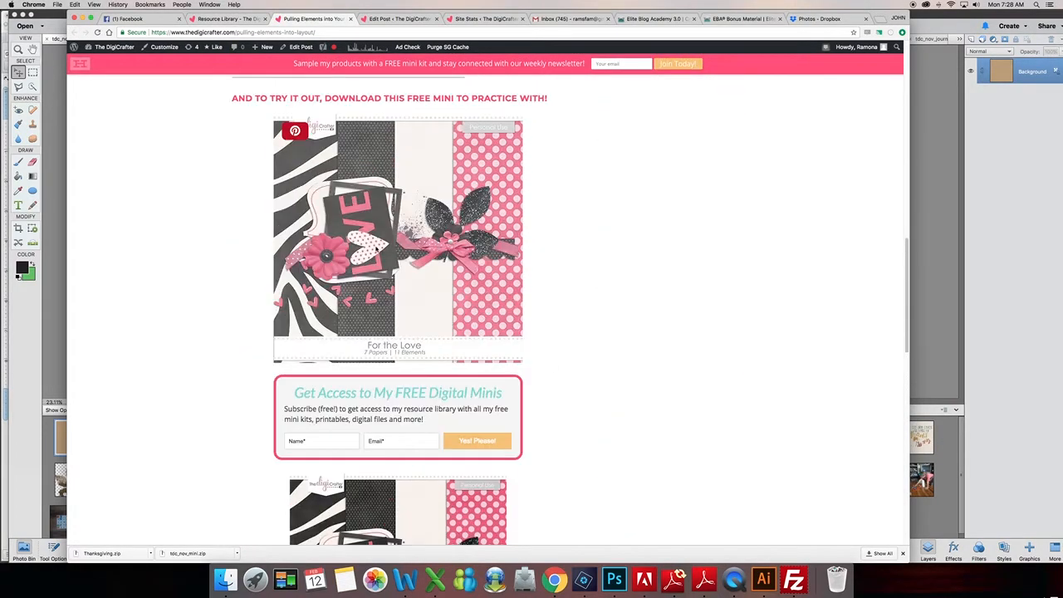
Step: Return to the Resource Library page and review the monthly mini kits from May 2017 to February 2018
left_click(222, 18)
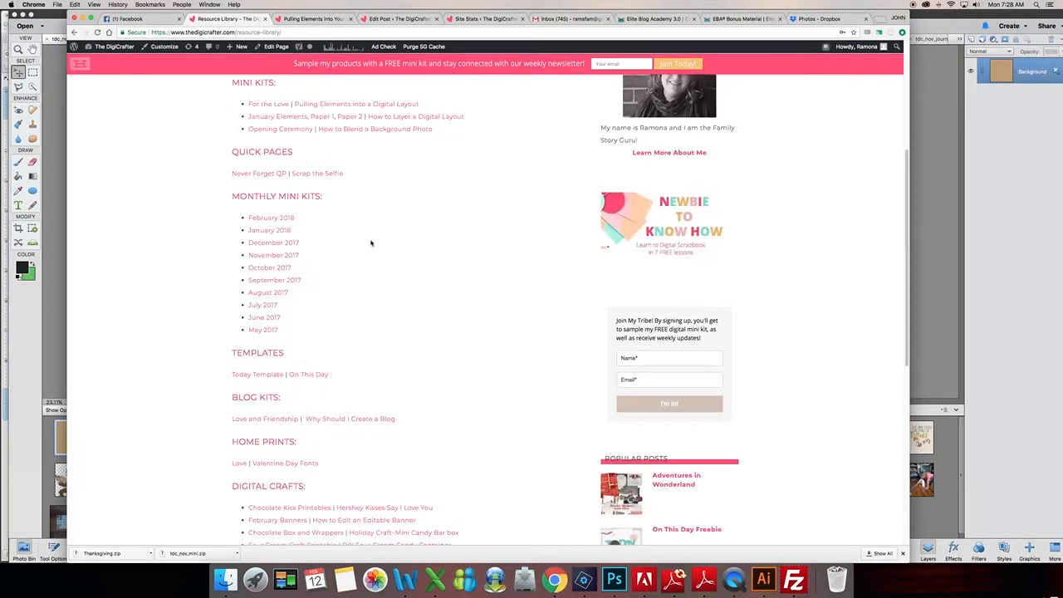
scroll(372, 242, "down", 1)
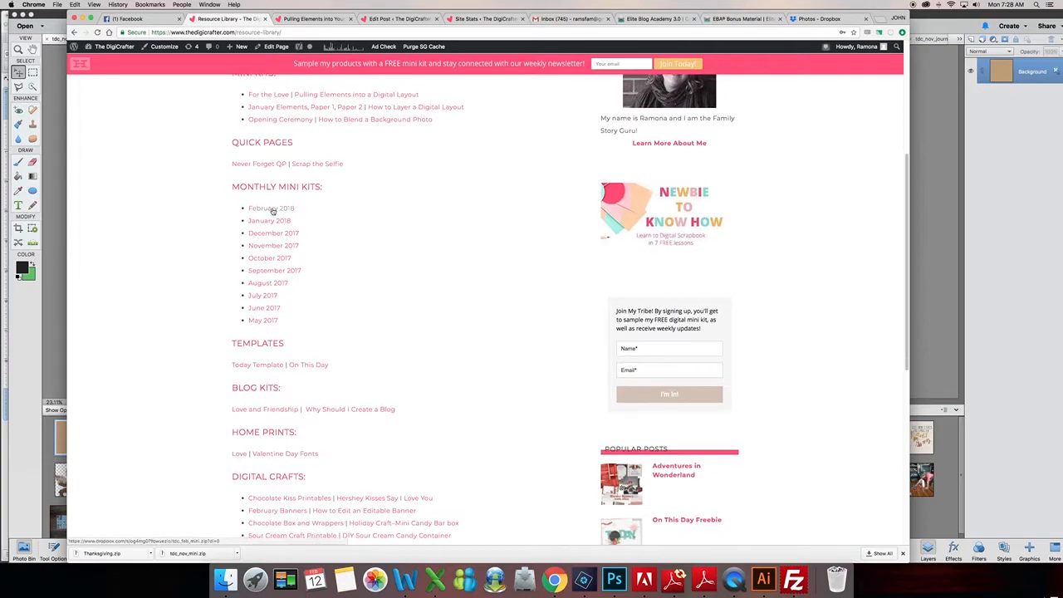
left_click(276, 320)
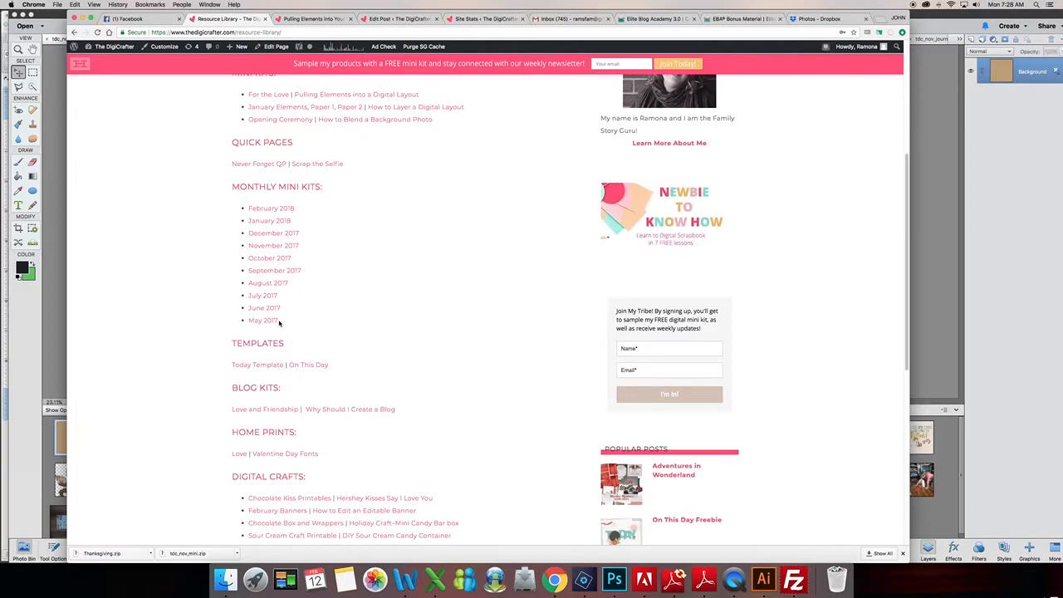
left_click(256, 248)
scroll(336, 238, "down", 2)
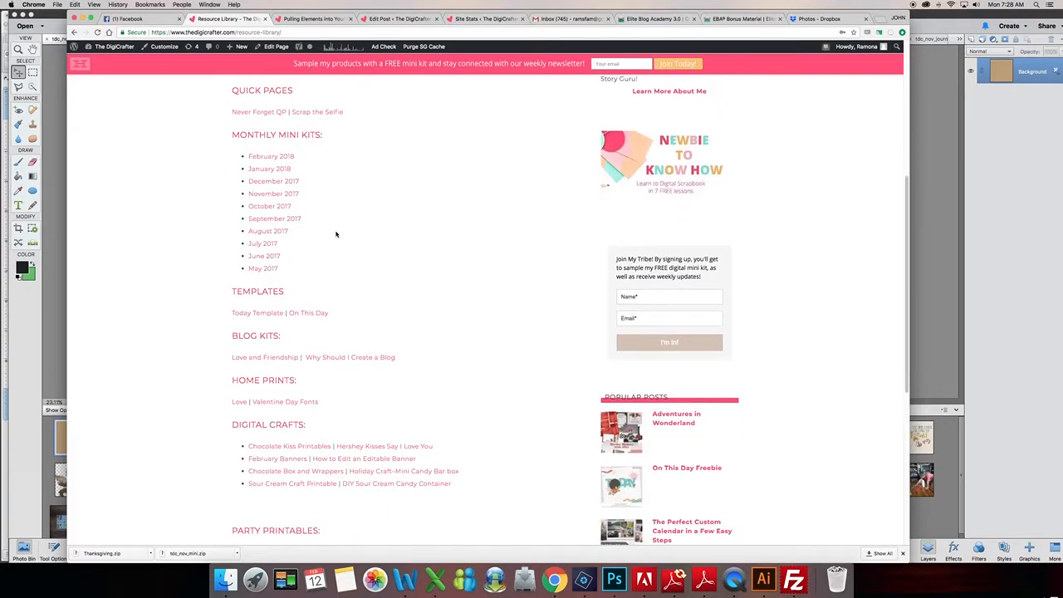
scroll(336, 235, "up", 2)
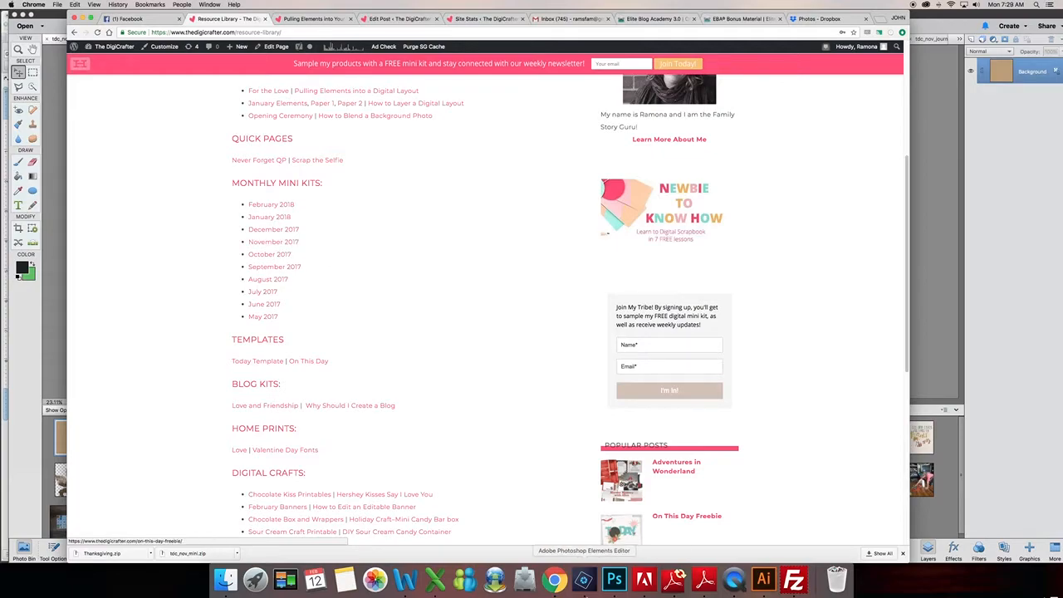
Step: Switch to Photoshop Elements and create a blank document 24 inches wide and 12 inches high with a transparent background
key("super+Tab")
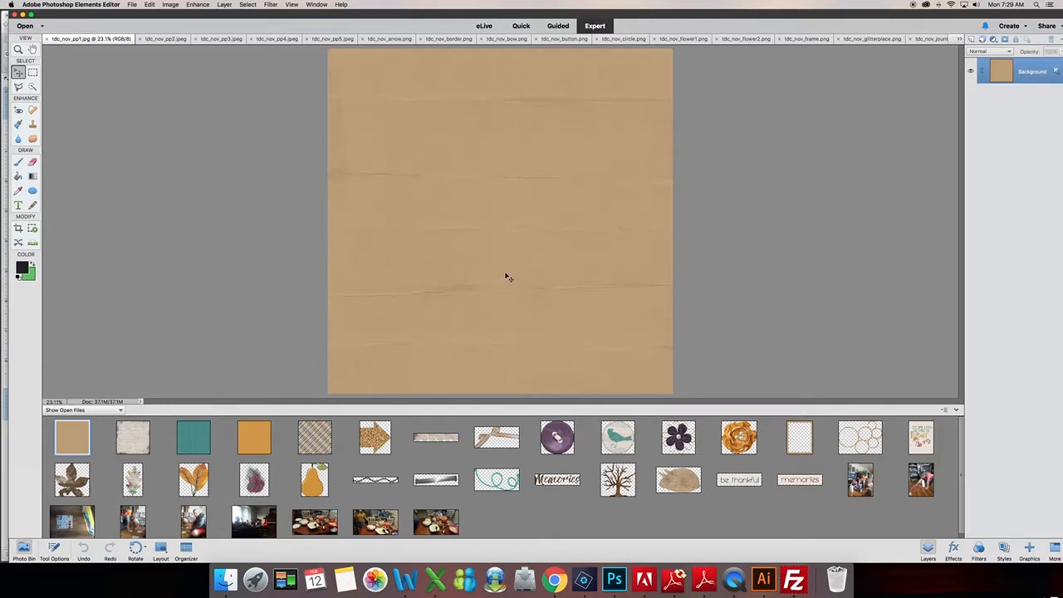
left_click(131, 5)
mouse_move(136, 16)
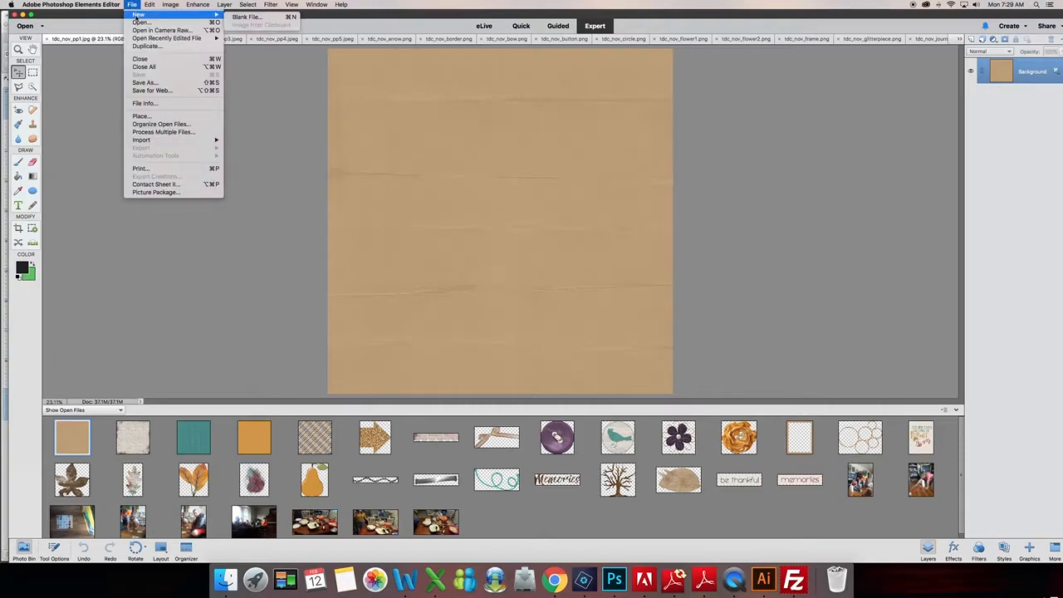
left_click(277, 18)
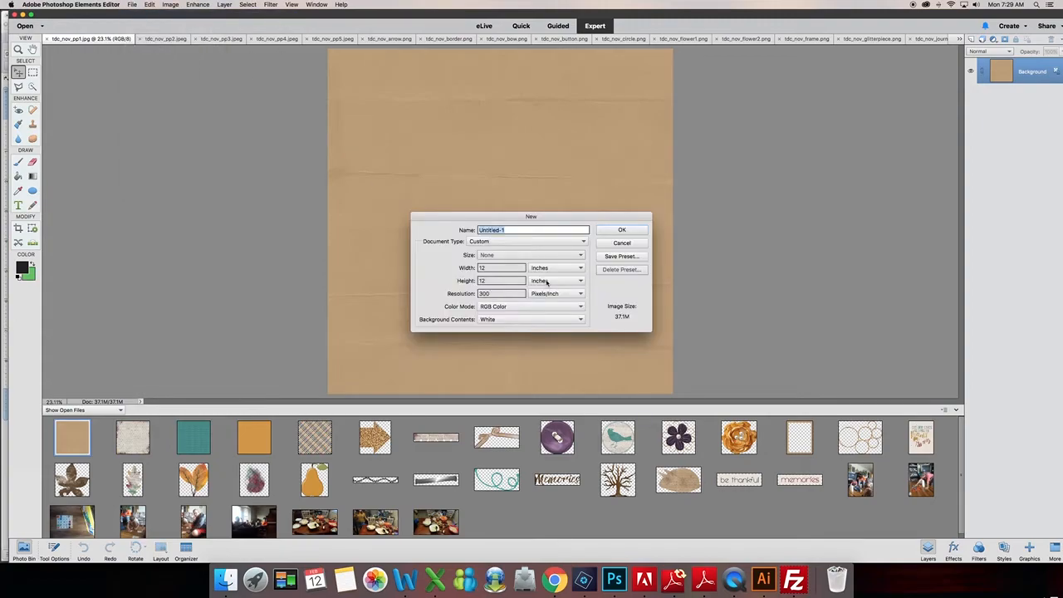
left_click(488, 268)
type("24")
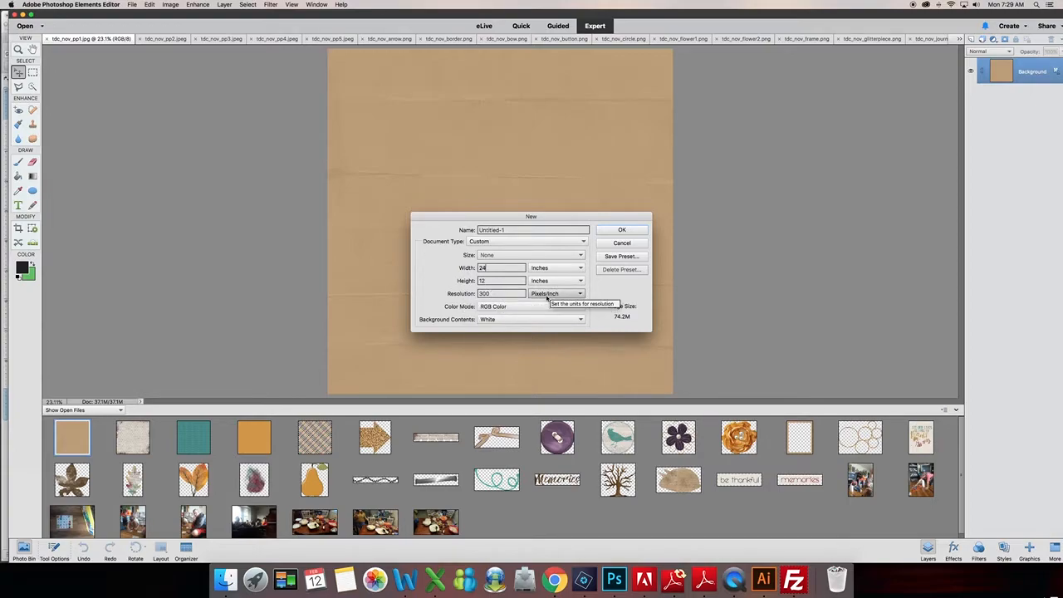
left_click(508, 319)
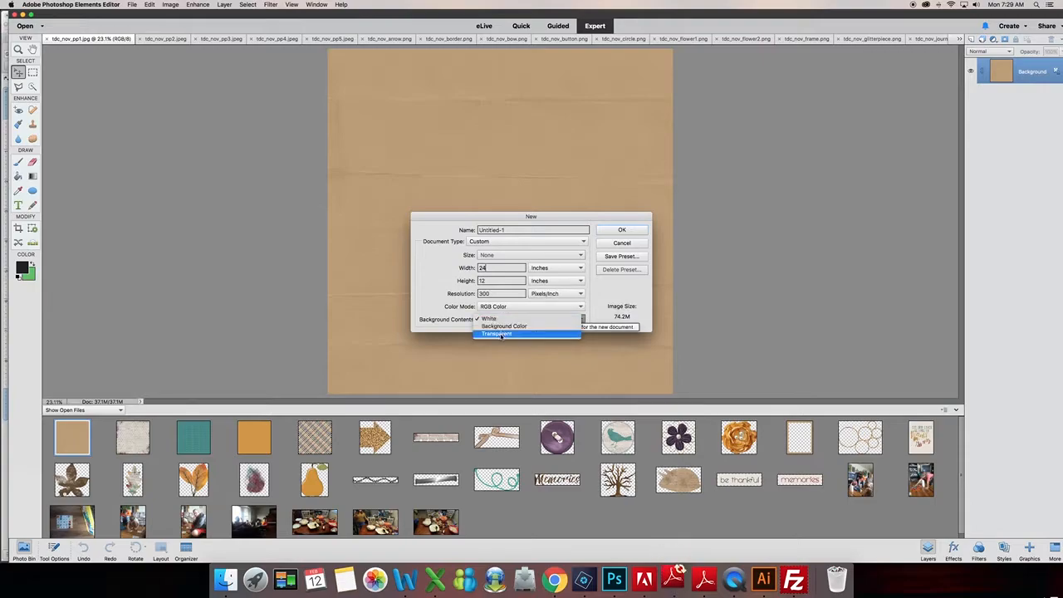
left_click(501, 335)
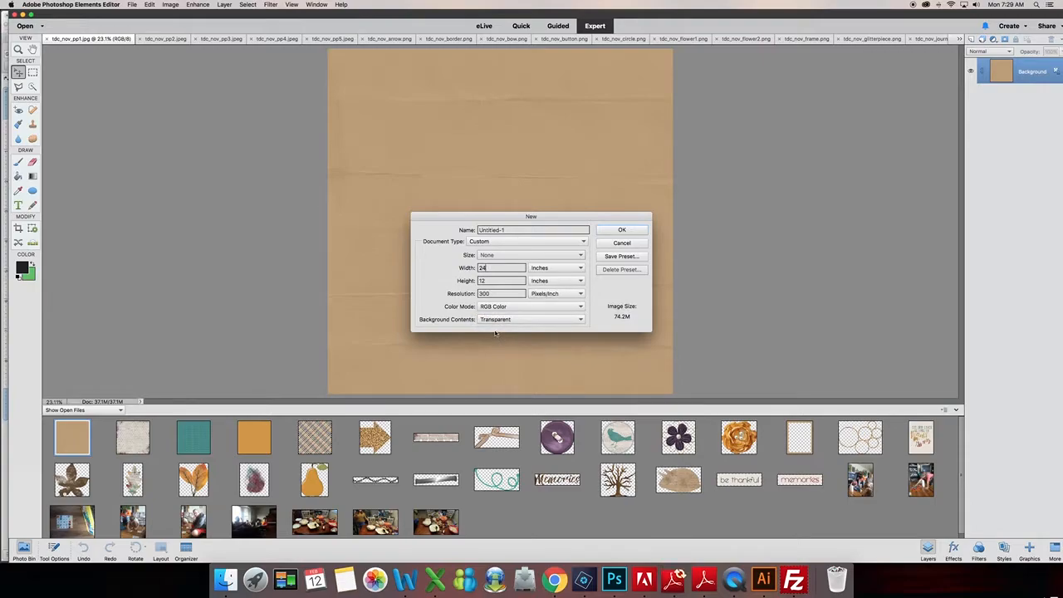
left_click(618, 234)
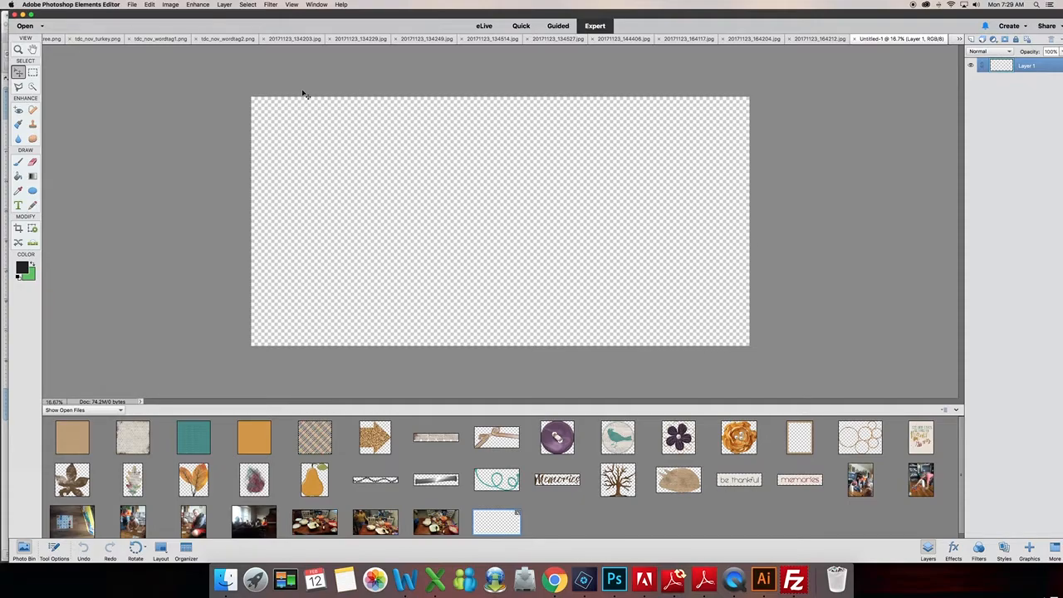
Step: Show the rulers and place a vertical guide at the 12-inch centre of the canvas
left_click(291, 5)
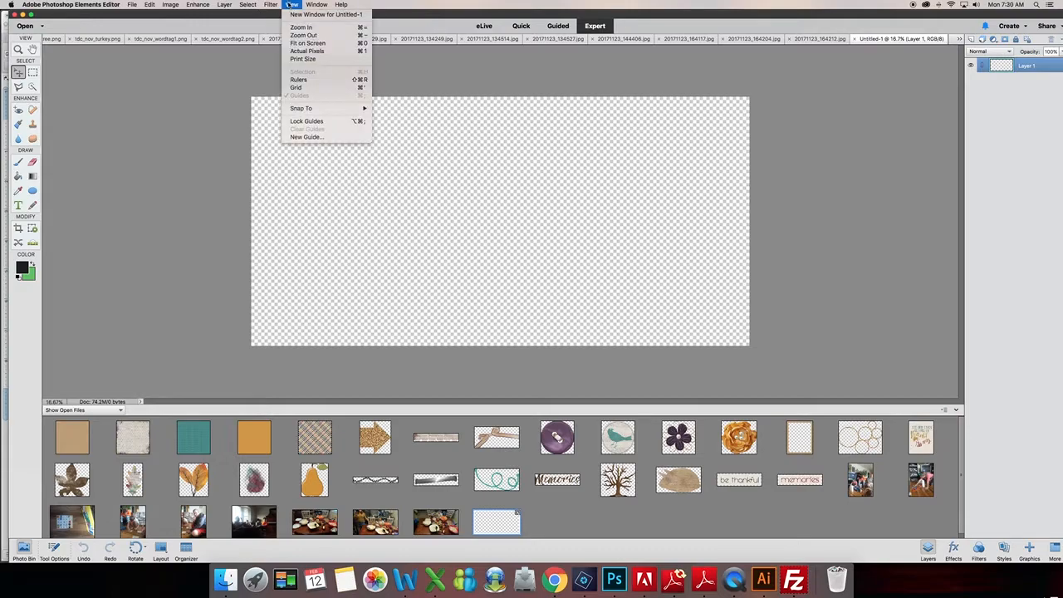
left_click(305, 79)
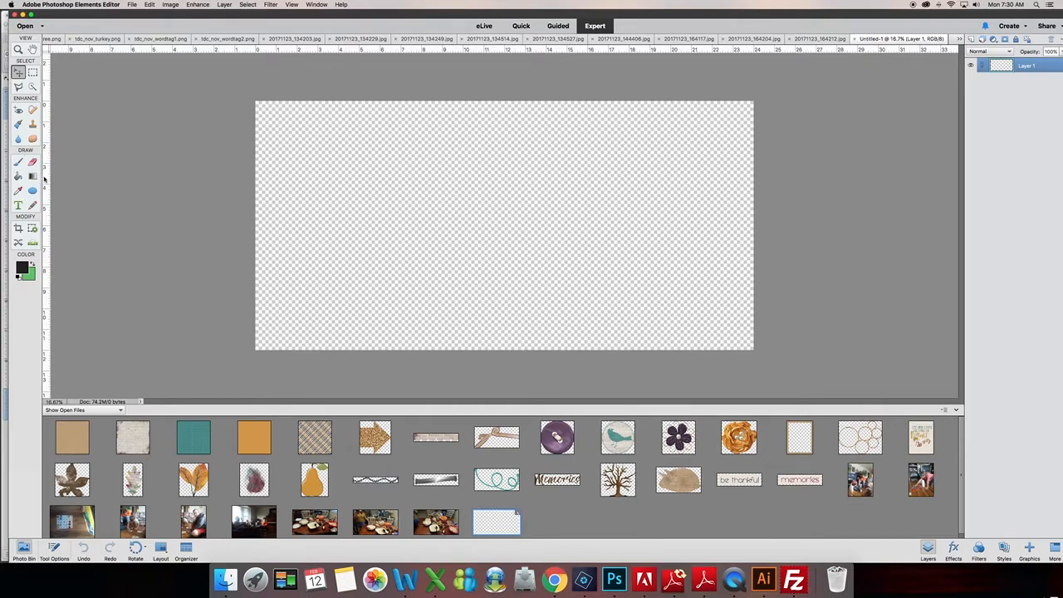
left_click_drag(45, 177, 505, 196)
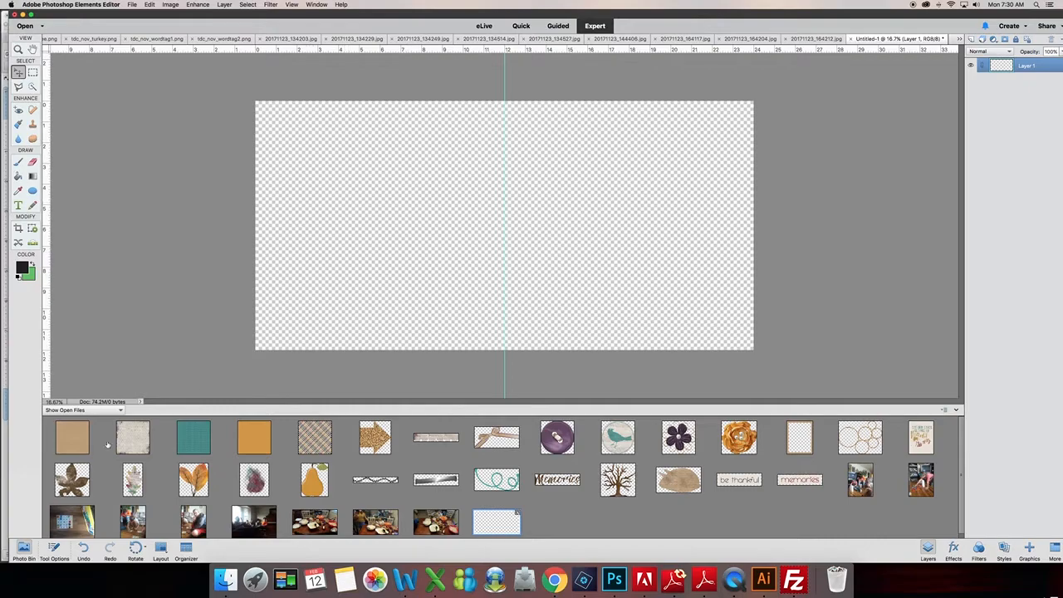
Step: Place the tan paper tdc_nov_pp1.jpg on the left half of the canvas and duplicate it 12 inches across onto the right half
left_click_drag(73, 445, 562, 524)
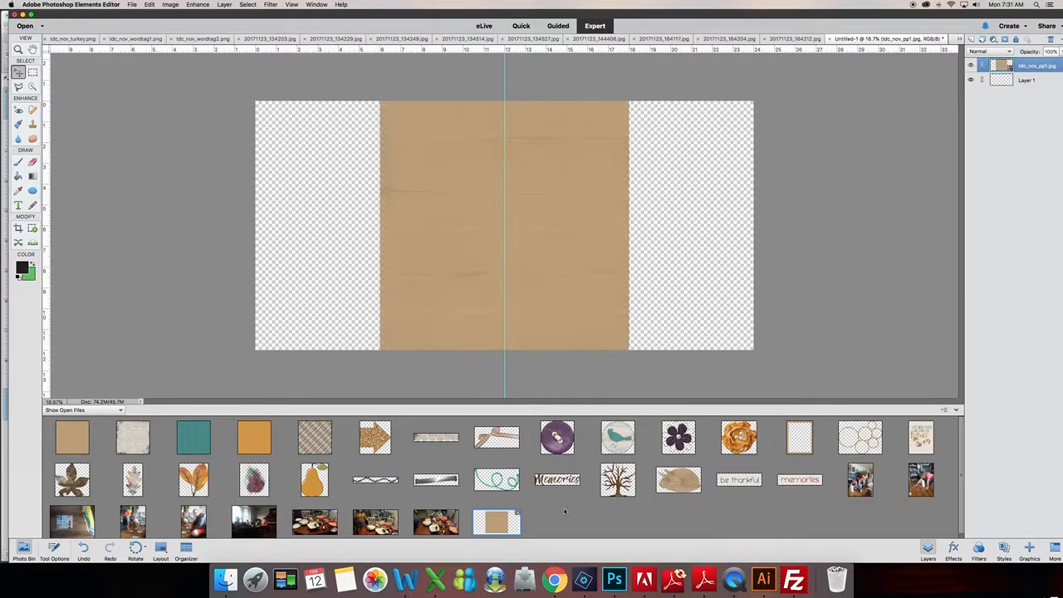
left_click_drag(554, 201, 427, 201)
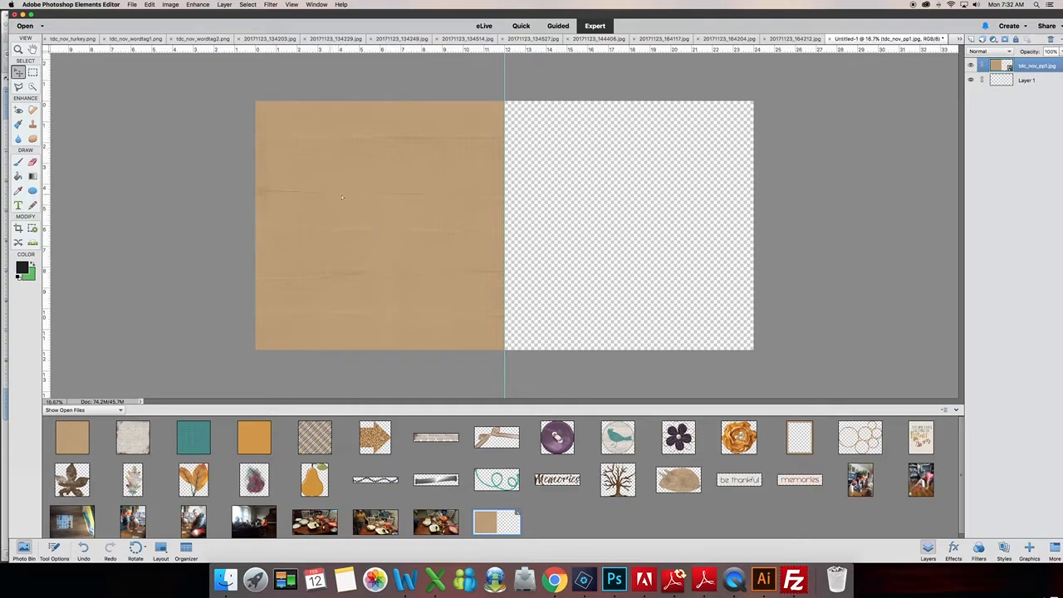
left_click_drag(521, 209, 565, 197)
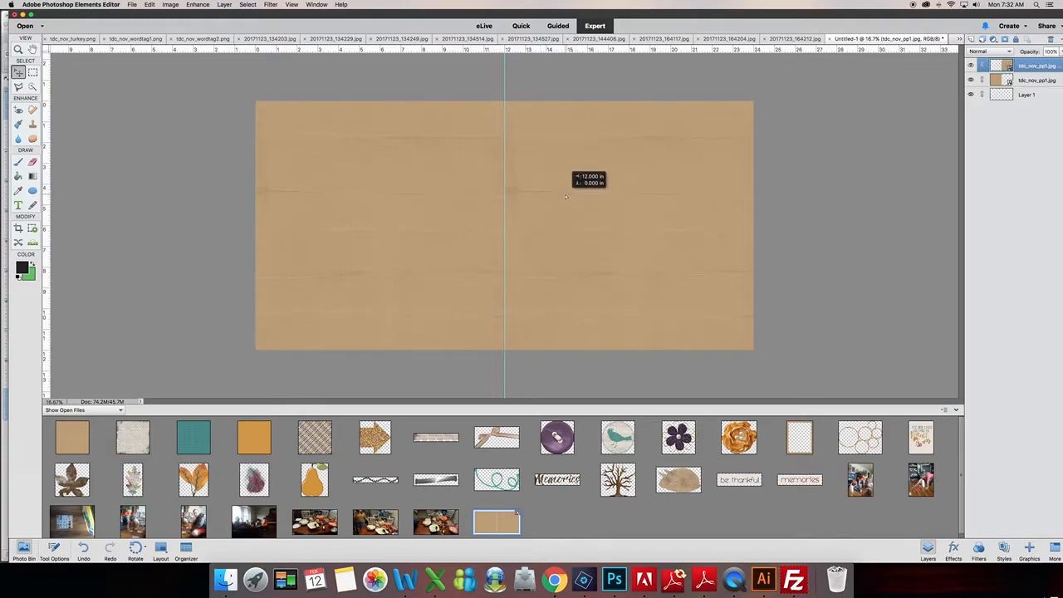
left_click_drag(619, 253, 620, 252)
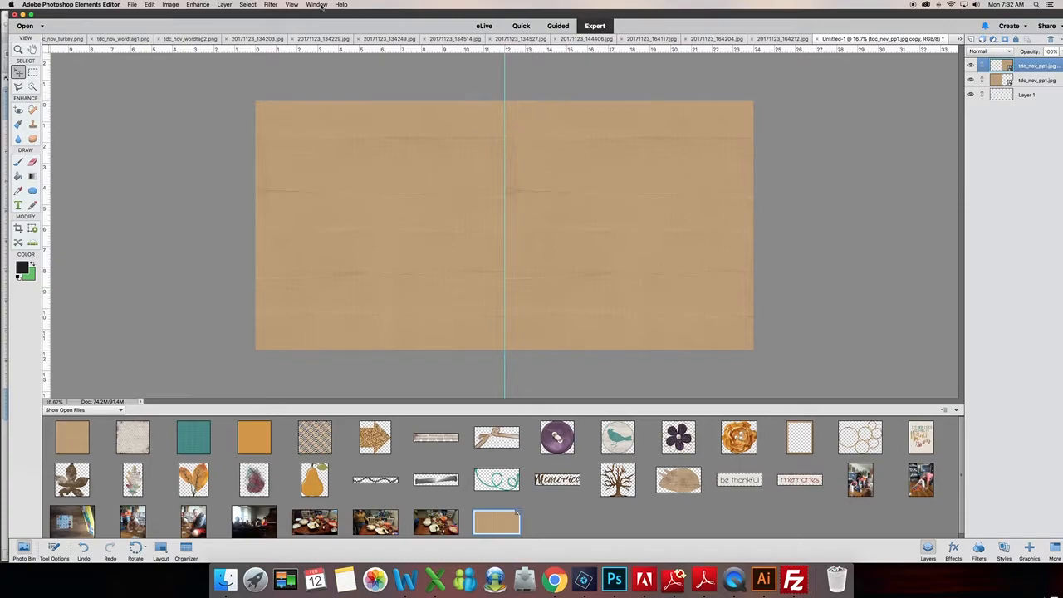
Step: Clear the guides to examine the seam between the two tan papers, and place a vertical guide back at the 12-inch centre
left_click(318, 5)
mouse_move(291, 5)
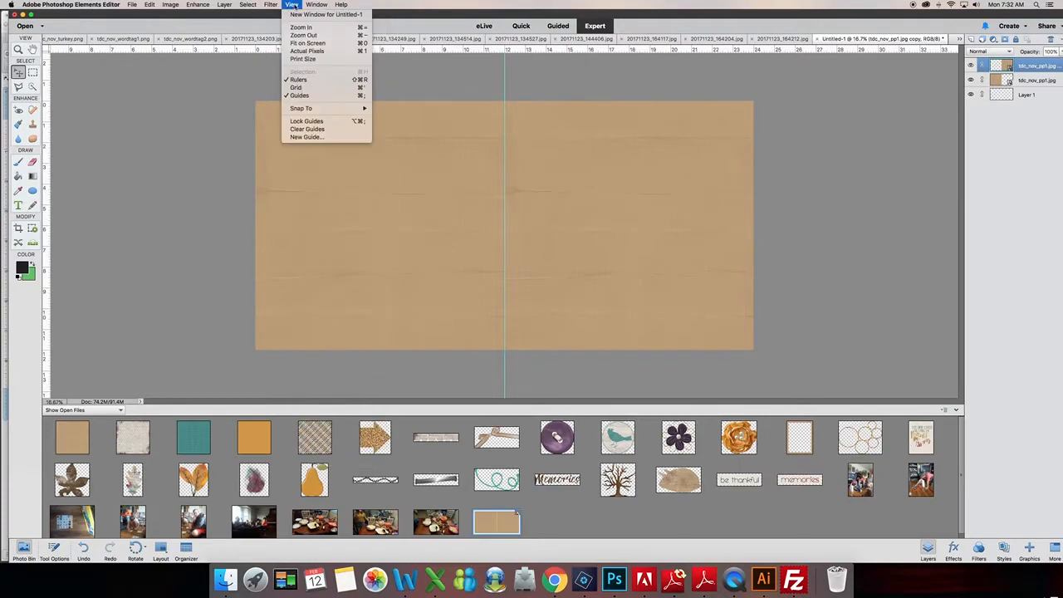
left_click(293, 131)
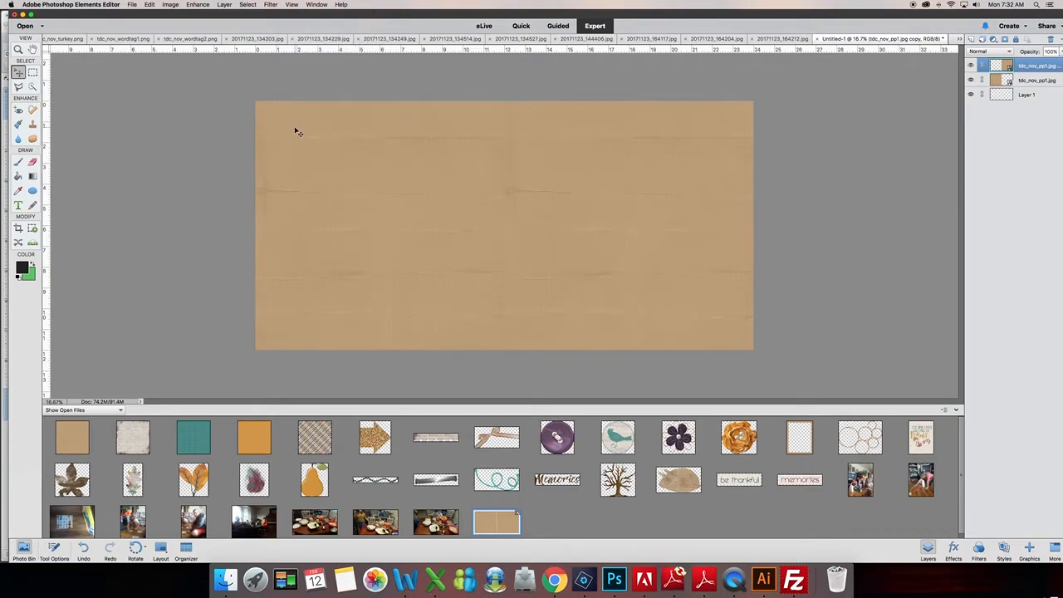
key("super+equal")
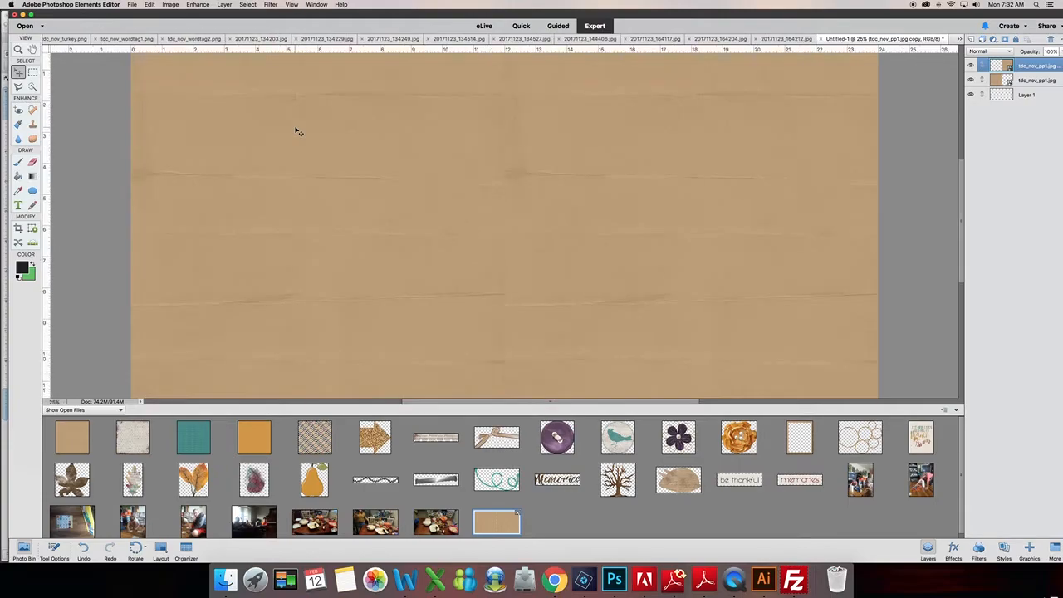
key("super+equal")
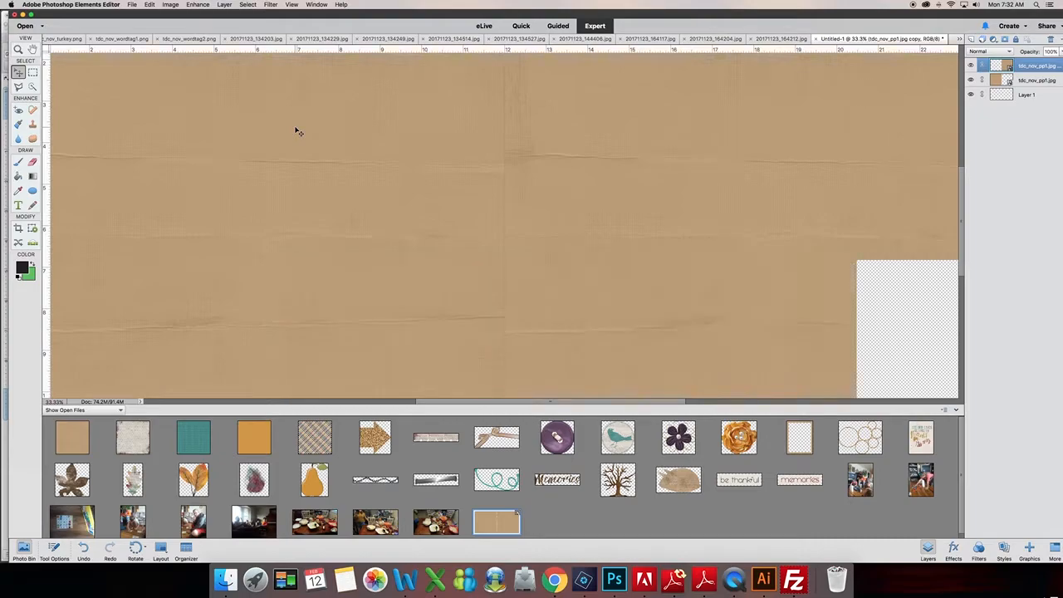
key("super+equal")
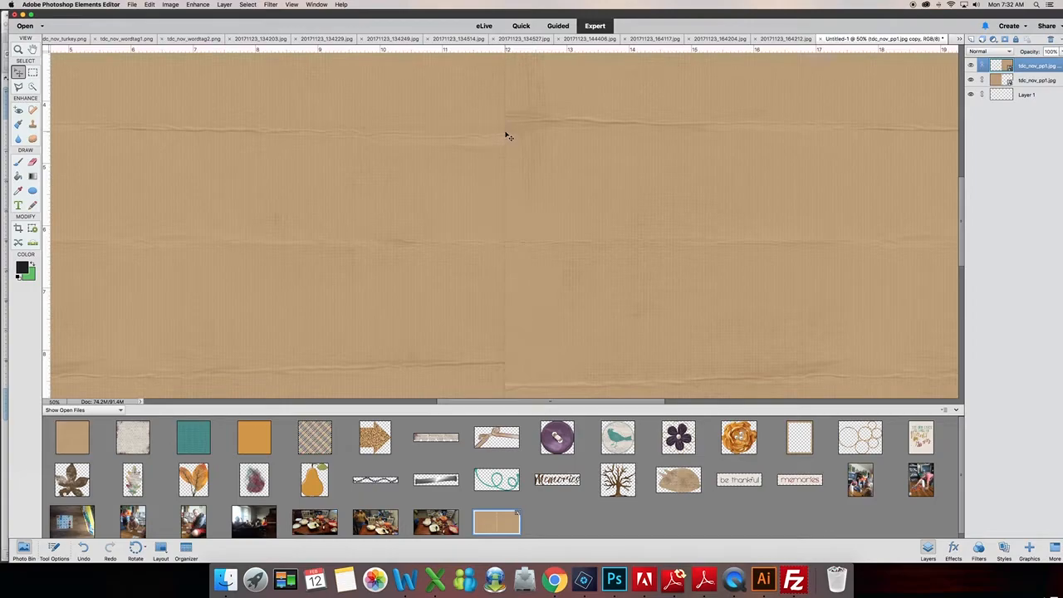
key("super+minus")
key("super+minus")
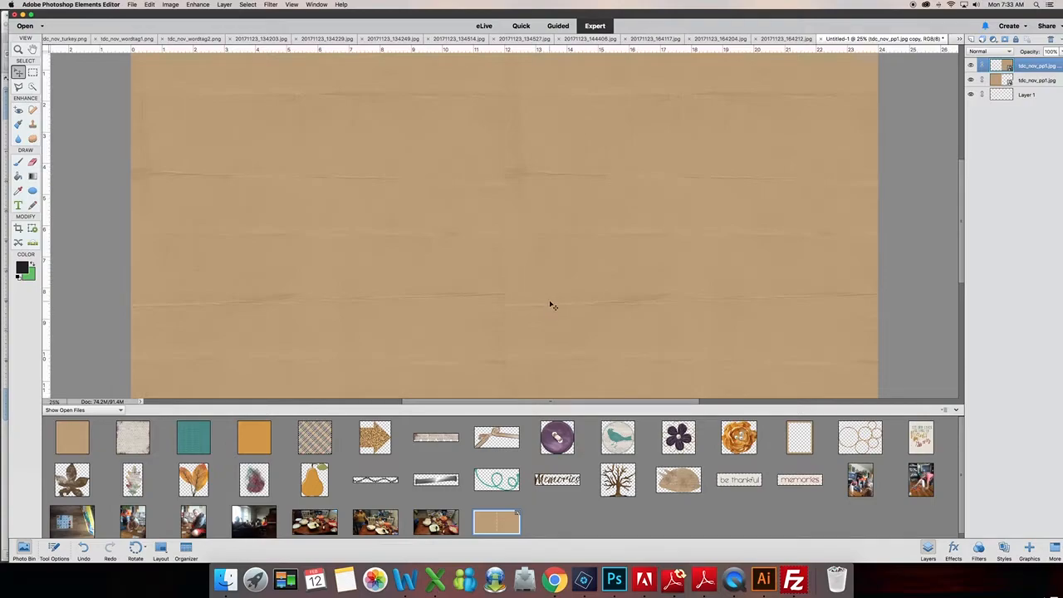
key("super+minus")
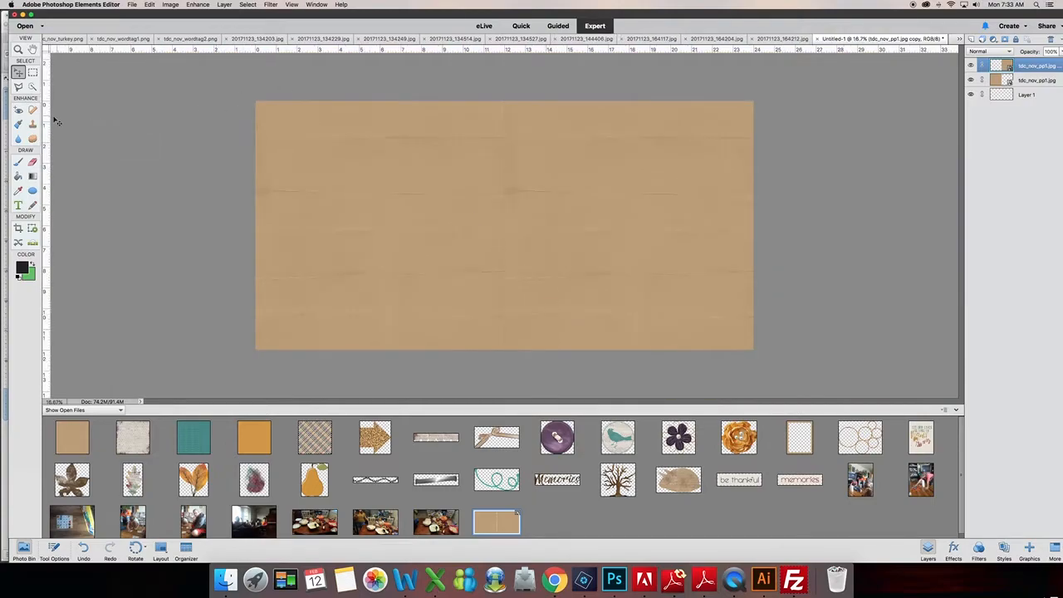
left_click_drag(45, 133, 506, 181)
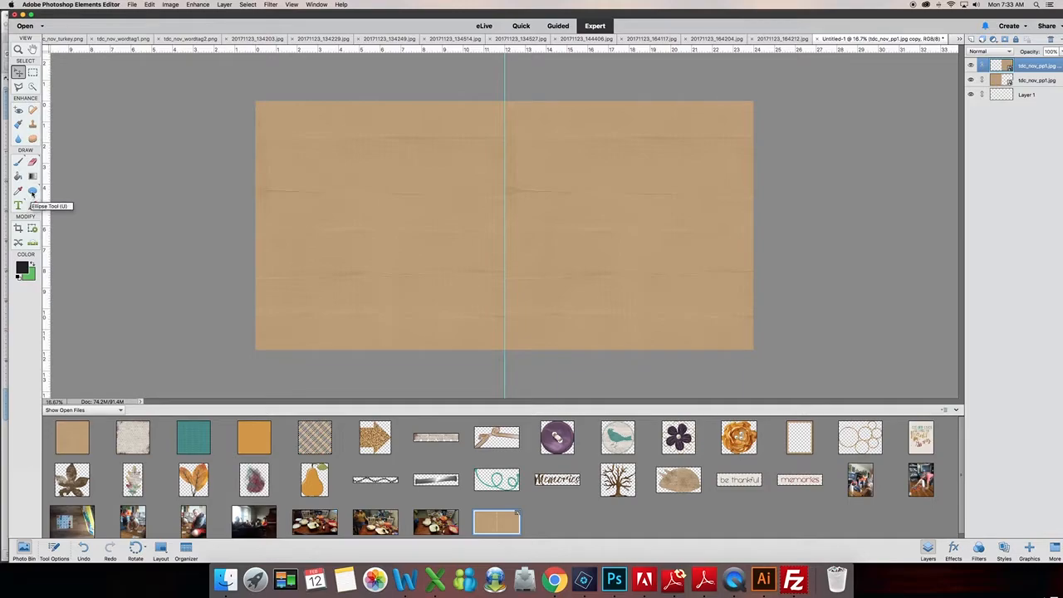
Step: Draw a black upright rectangle about 4.5 by 7 inches in the lower left of the left page
left_click(32, 193)
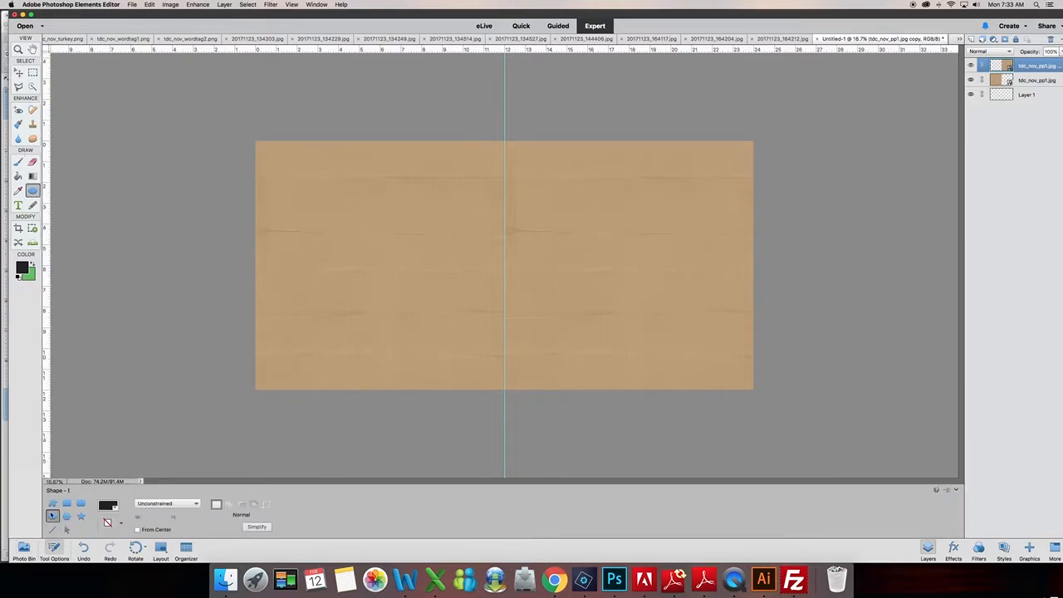
left_click(68, 504)
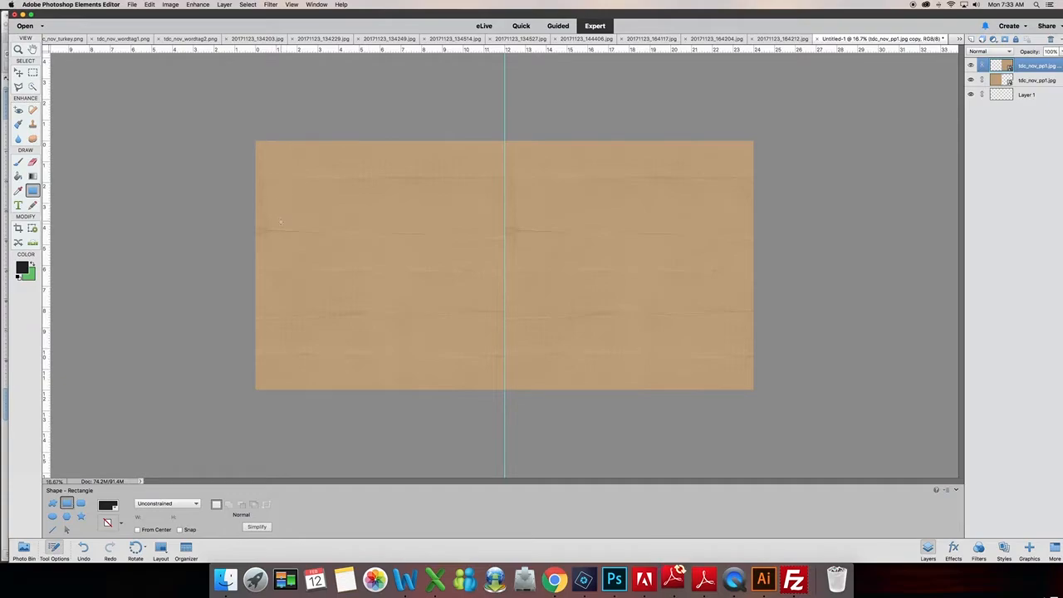
left_click_drag(281, 217, 375, 365)
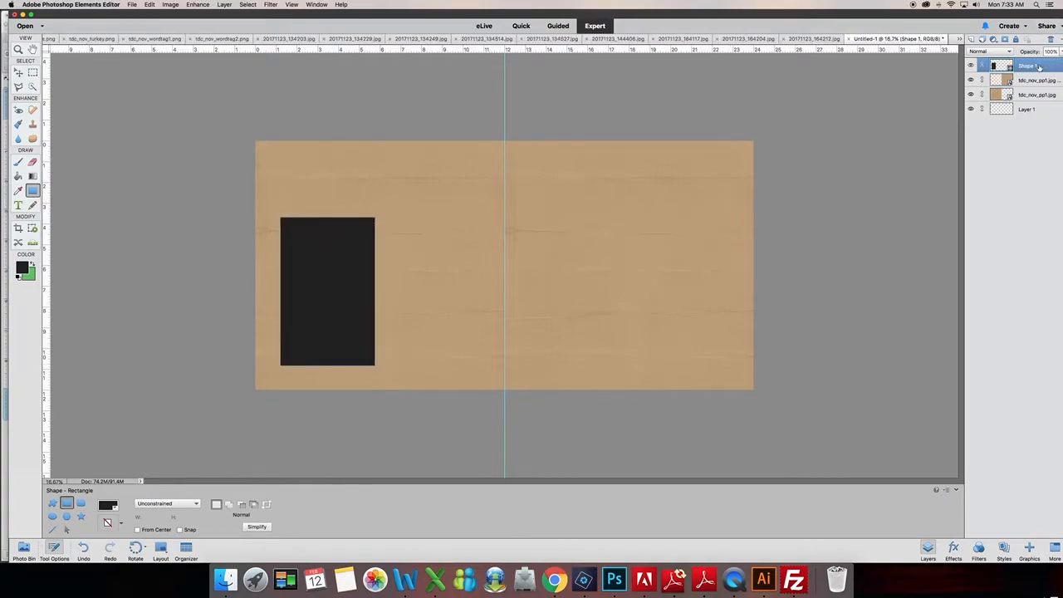
Step: Draw a black square about 4.7 inches wide beside the guide on a new layer, and duplicate it directly below
left_click(970, 40)
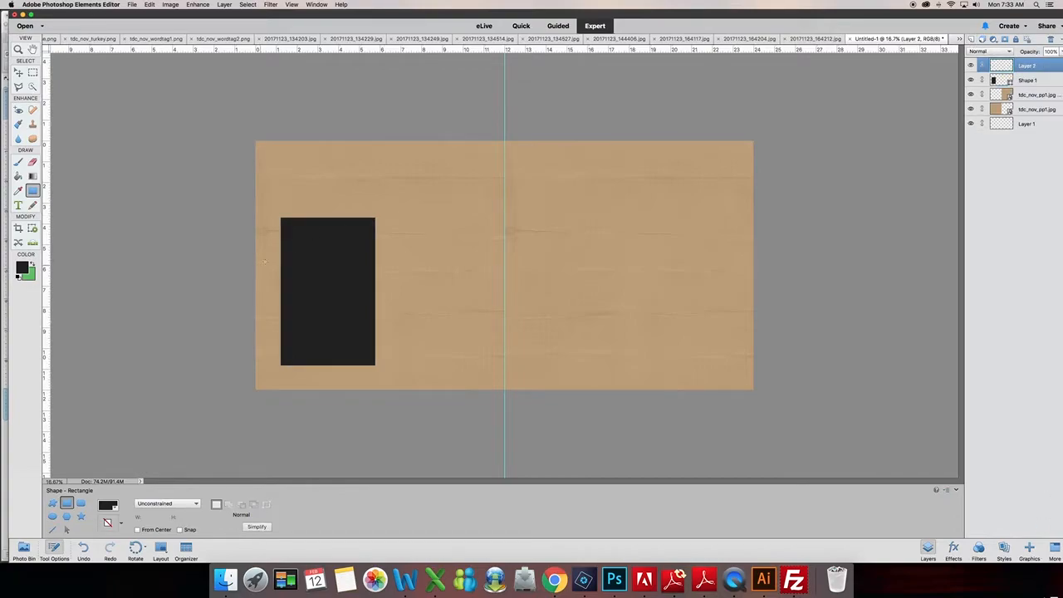
left_click_drag(391, 156, 489, 252)
left_click(18, 73)
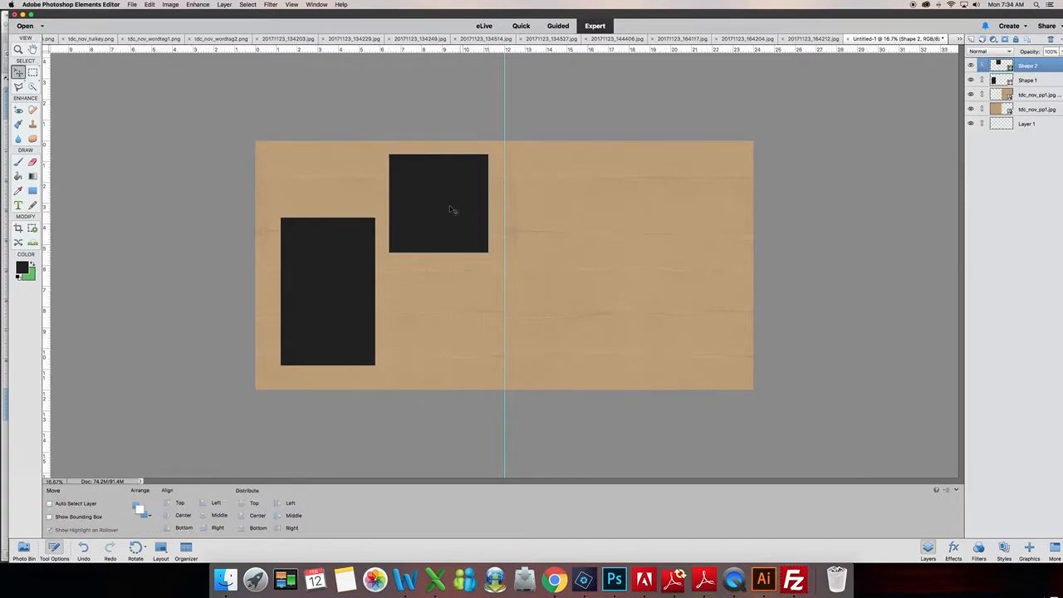
mouse_move(447, 324)
left_mouse_down()
mouse_move(444, 337)
mouse_move(447, 314)
left_mouse_up()
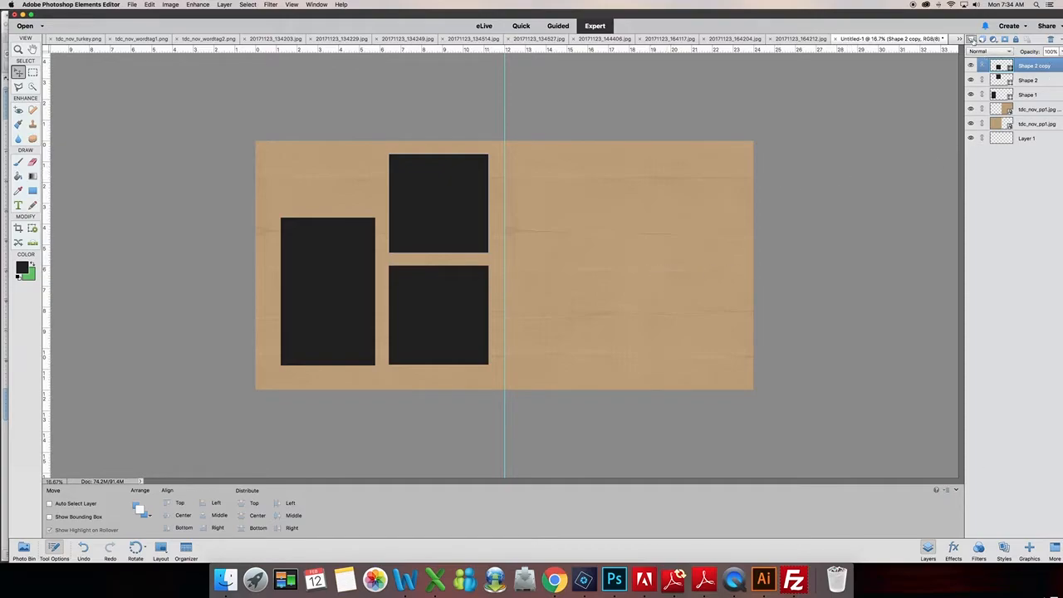
Step: Draw a black rectangle about 3.7 by 4.6 inches atop the right page on a new layer, and duplicate it twice across the page
left_click(971, 39)
left_click(32, 193)
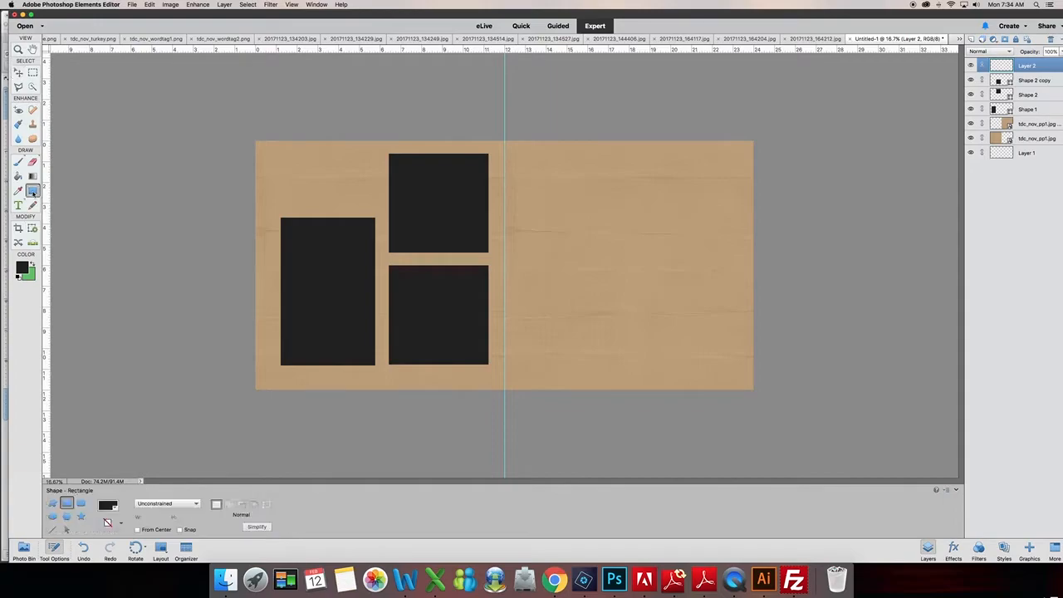
left_click_drag(515, 156, 594, 252)
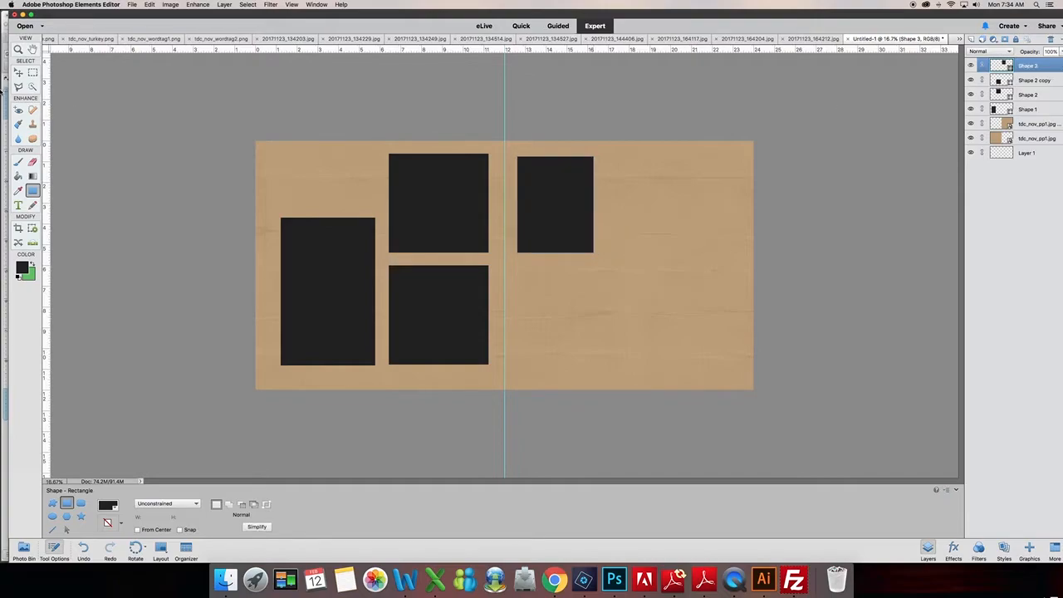
left_click(19, 73)
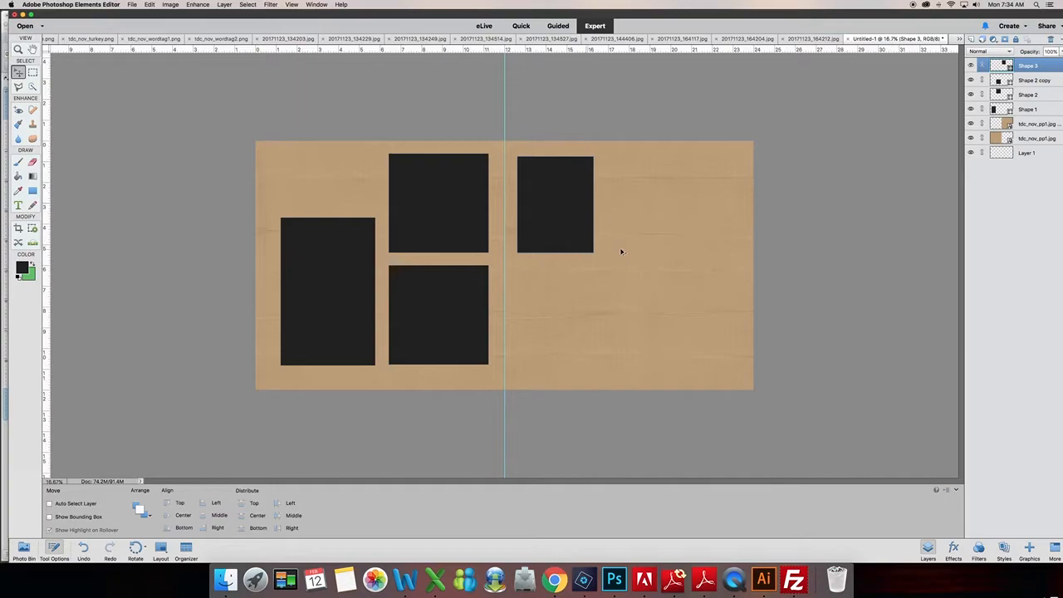
left_click_drag(652, 228, 700, 234)
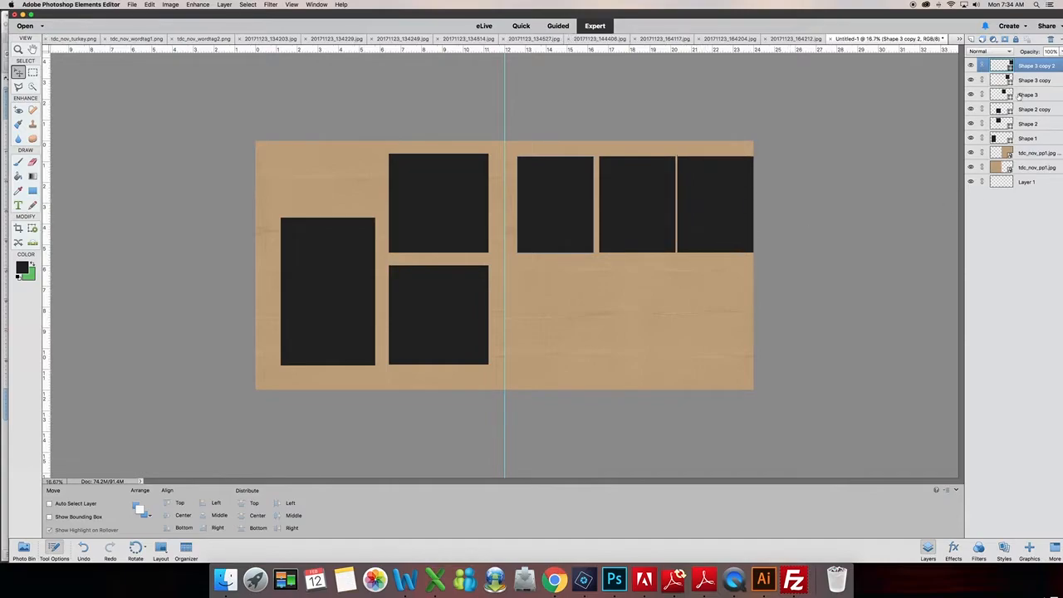
Step: Shift the three right-page rectangles together up and toward the guide, and narrow the group to 90.79% width
left_click(1044, 93, "shift")
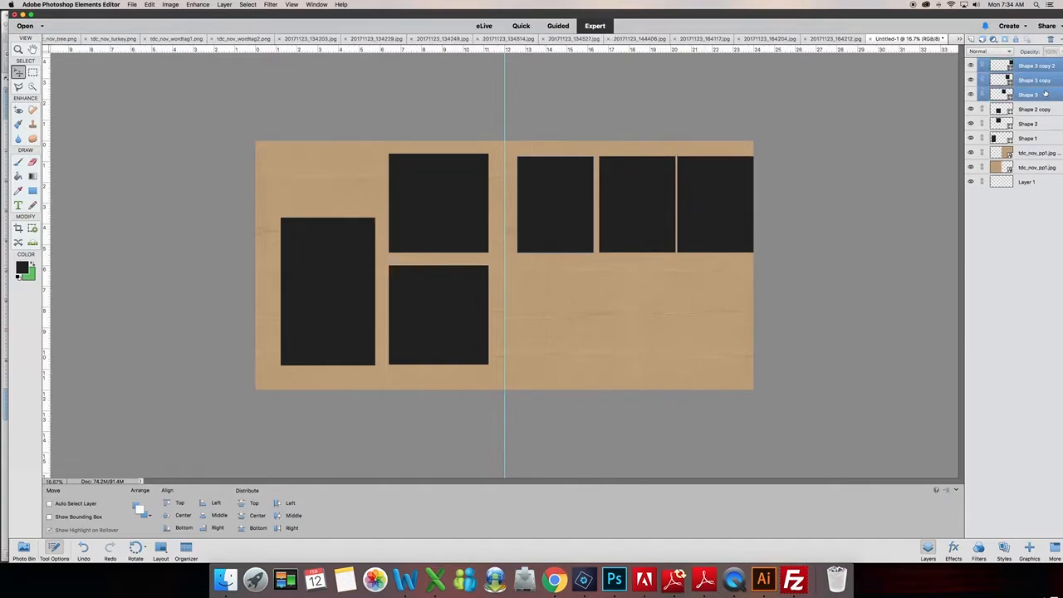
left_click_drag(693, 222, 696, 217)
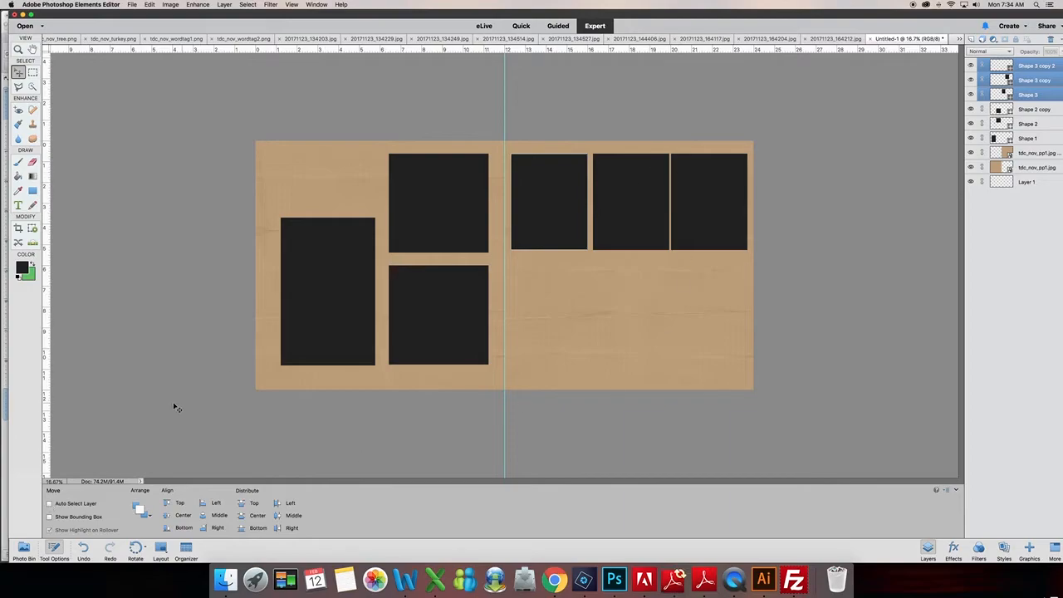
left_click(49, 517)
left_click_drag(748, 201, 727, 201)
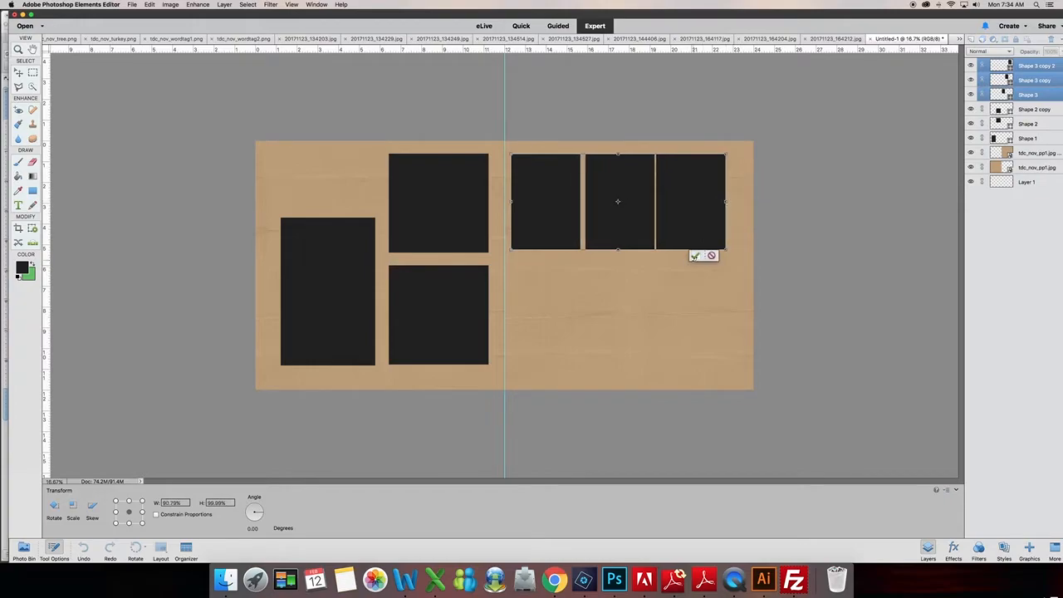
left_click(695, 256)
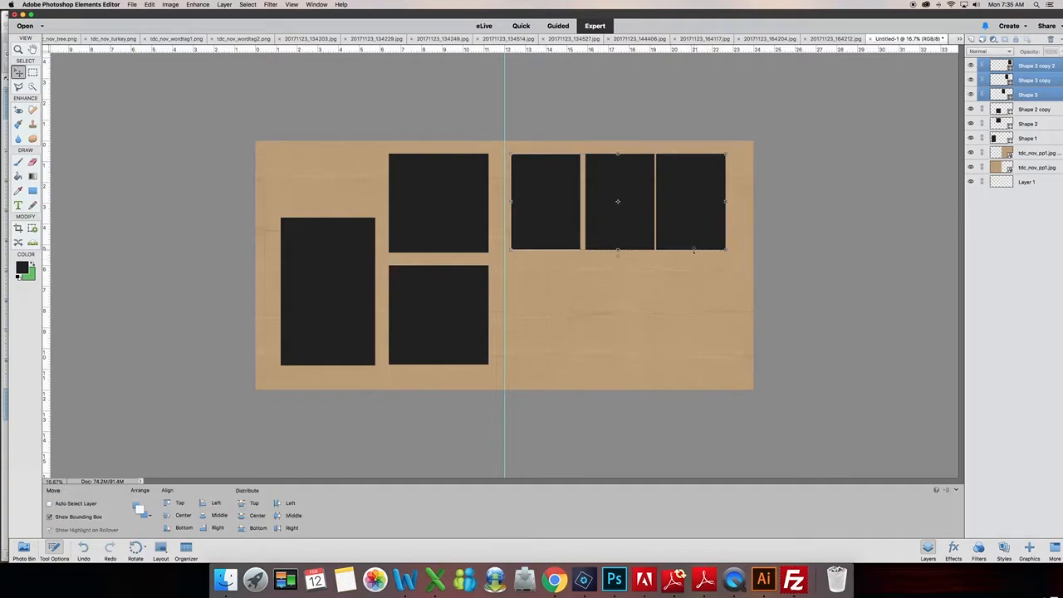
Step: Spread the three rectangles across the right page to leave gaps between them, turning on Auto Select Layer for the last moves
left_click(1031, 67)
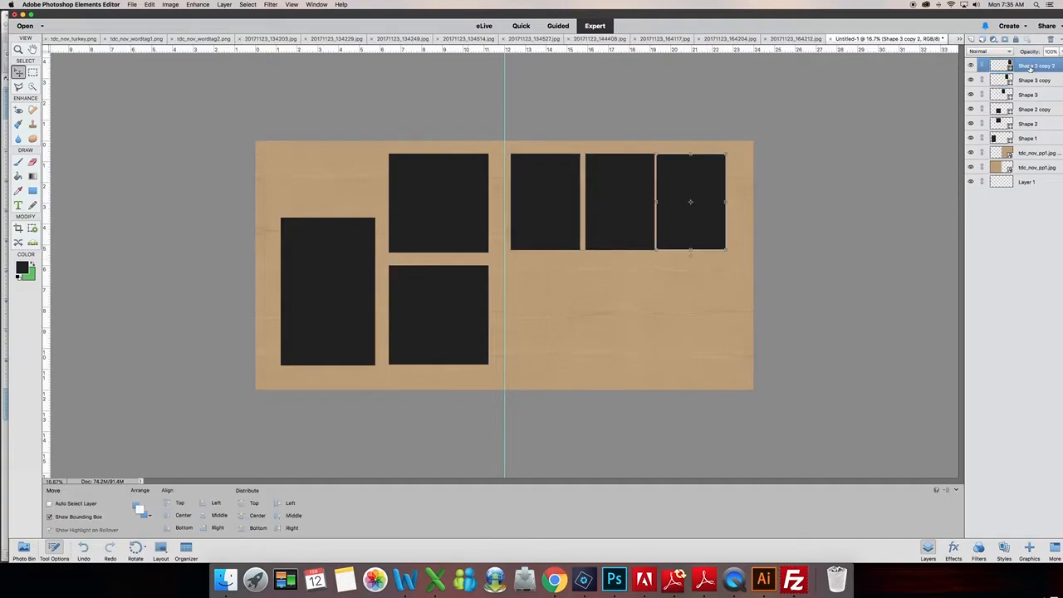
left_click_drag(669, 197, 677, 194)
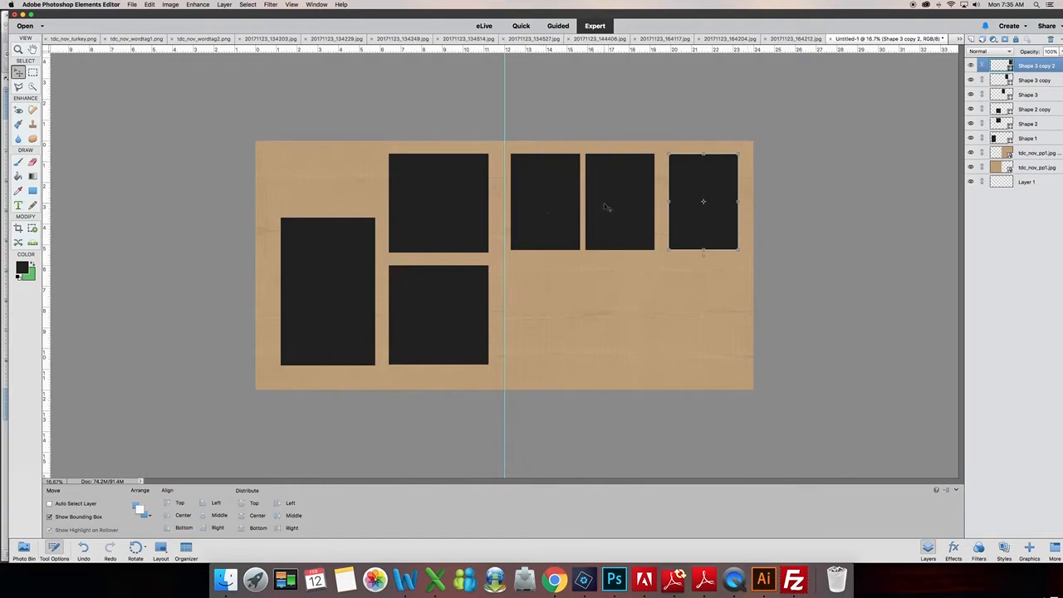
key("Right")
key("Right")
key("Right")
key("Right")
key("Right")
key("Right")
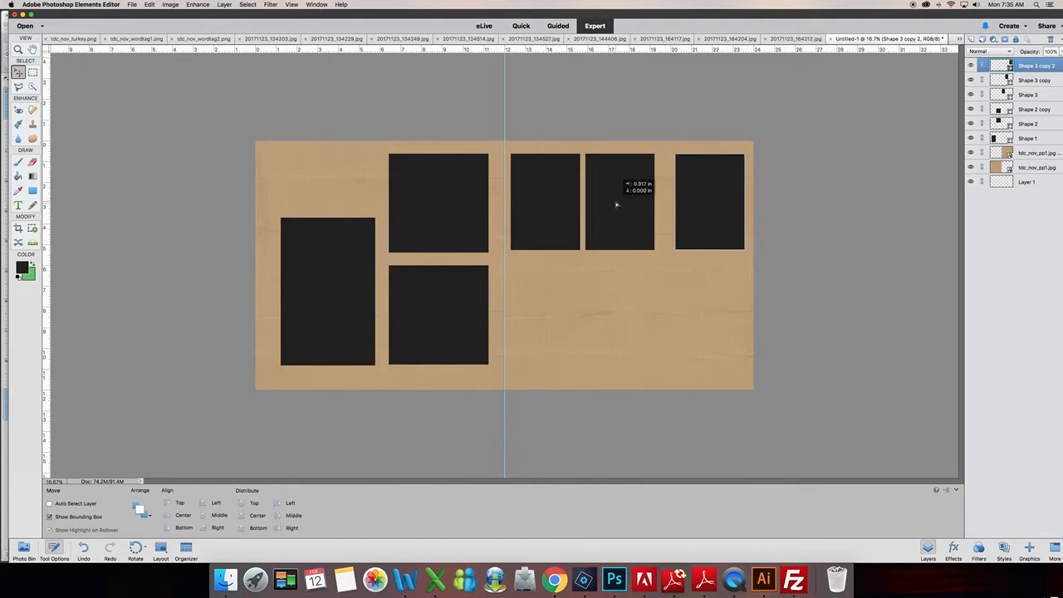
left_click(50, 504)
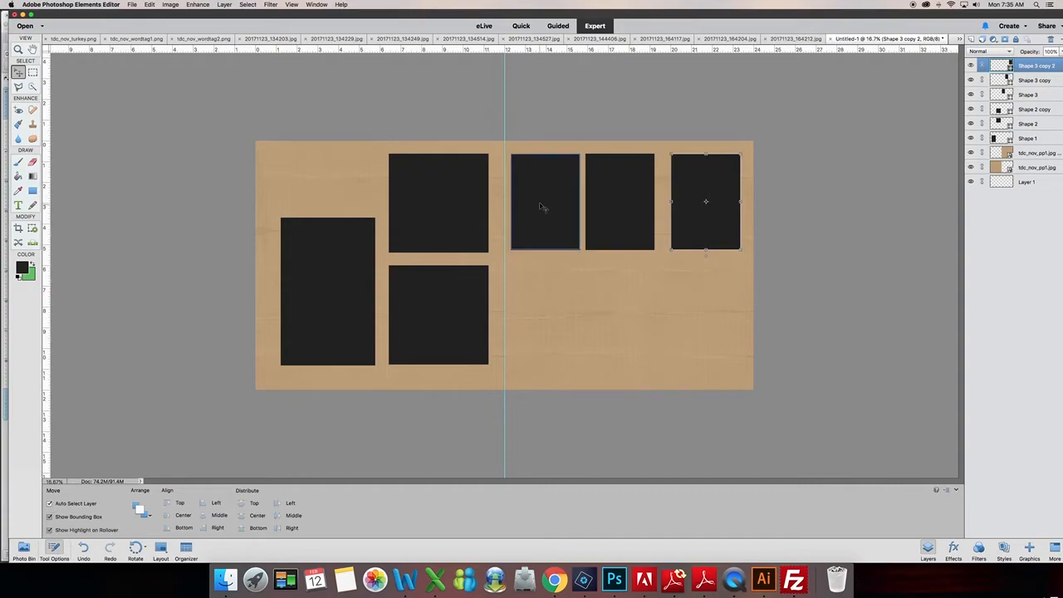
left_click_drag(607, 197, 570, 193)
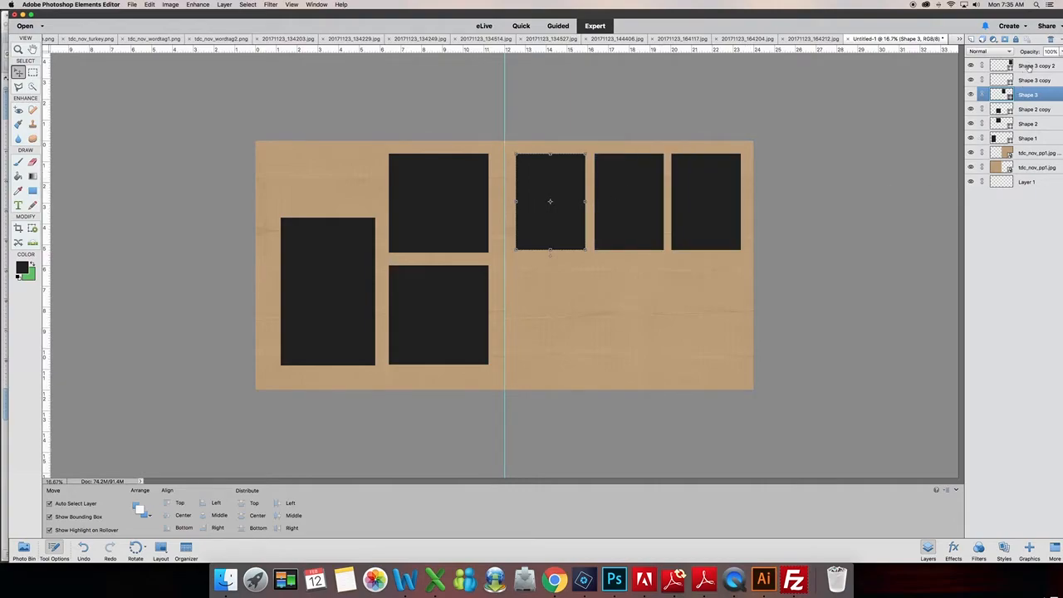
Step: Distribute the three right-page rectangles evenly by their horizontal middles
left_click(1030, 66, "shift")
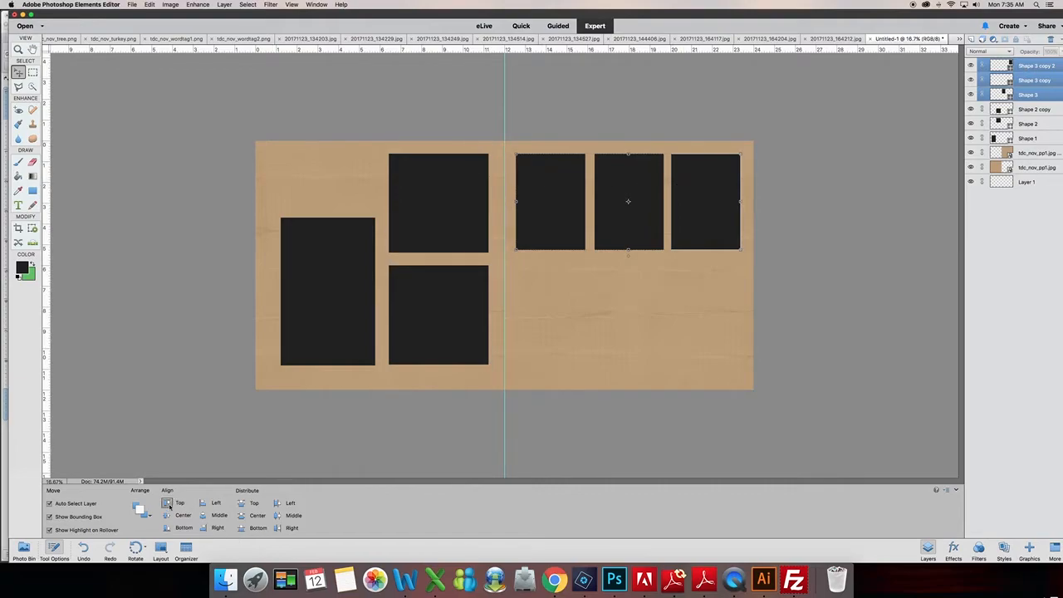
left_click(278, 516)
left_click(1043, 69)
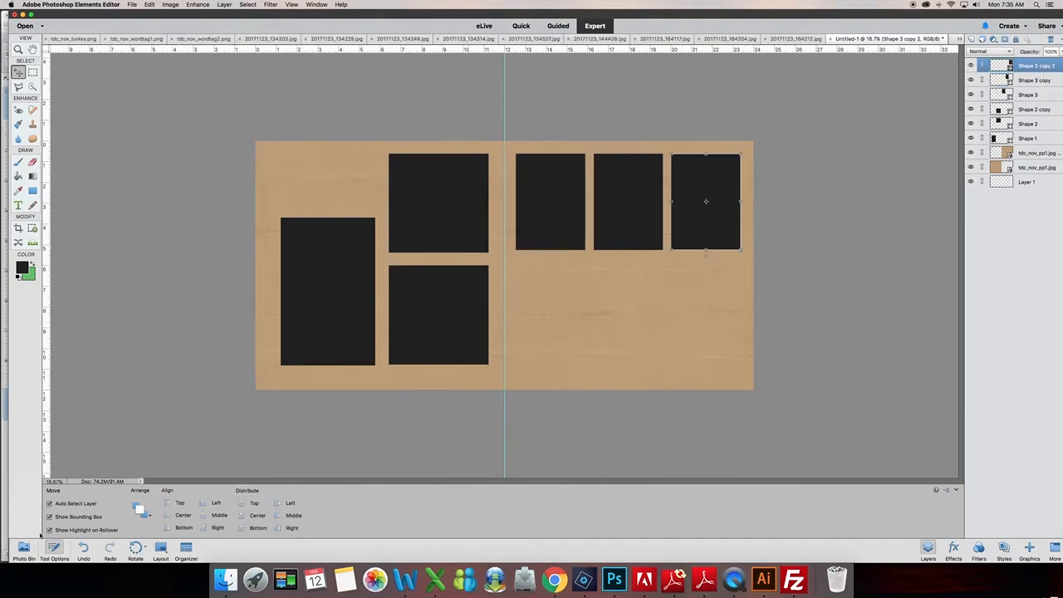
Step: Show the open photos and add 20171123_134229.jpg on the layer directly above the large left rectangle, Shape 1
left_click(26, 550)
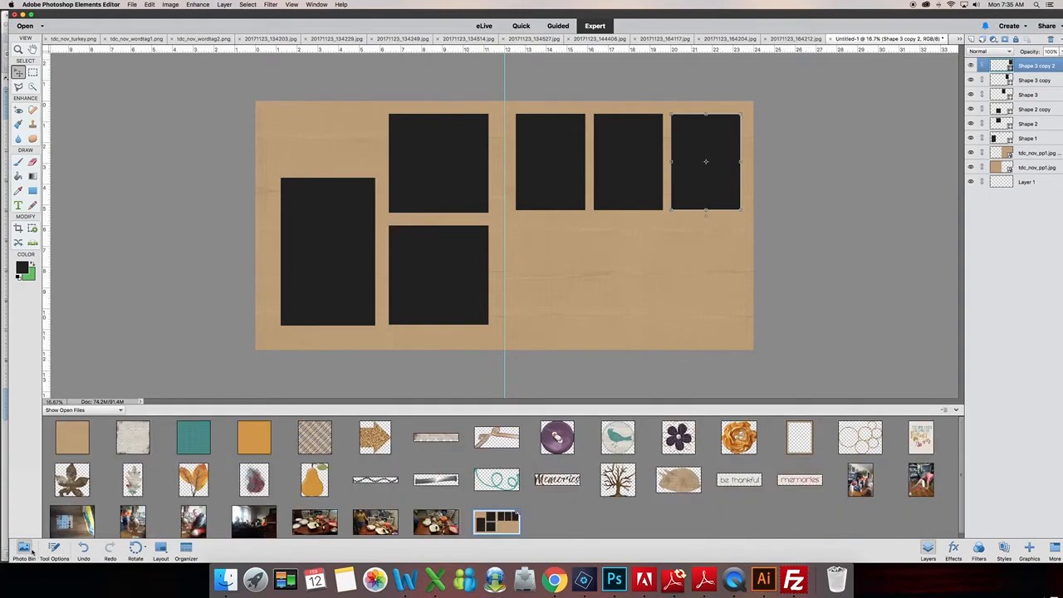
left_click(1049, 139)
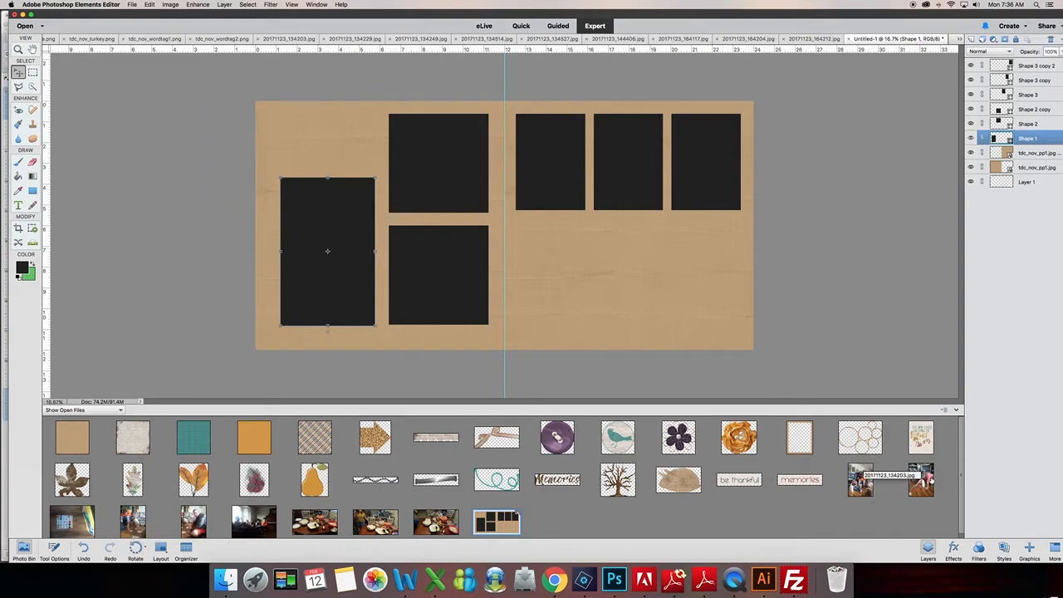
left_click_drag(921, 482, 369, 234)
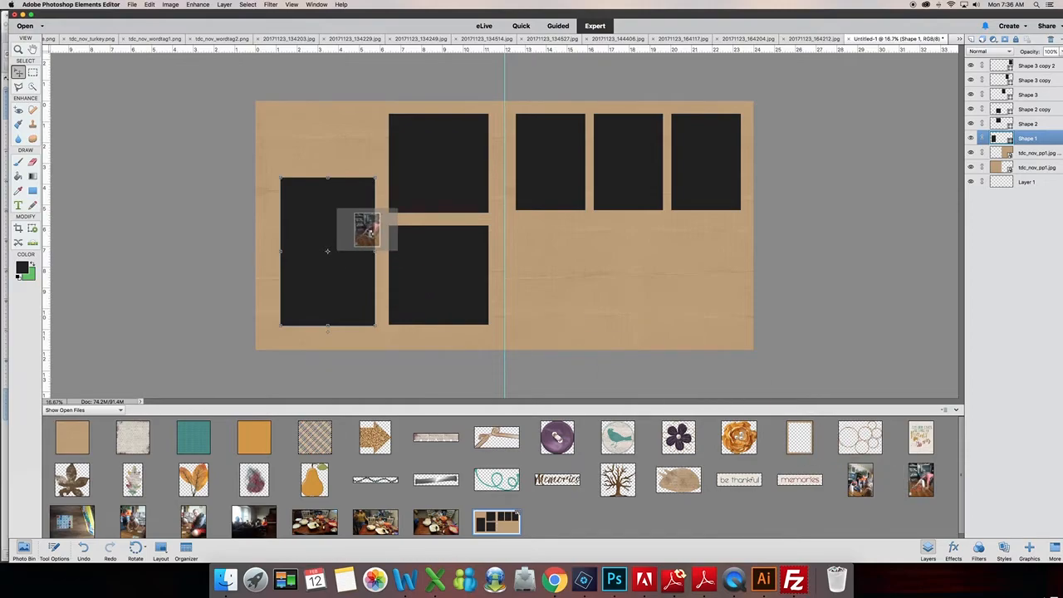
left_click_drag(368, 233, 370, 235)
left_click_drag(371, 241, 372, 241)
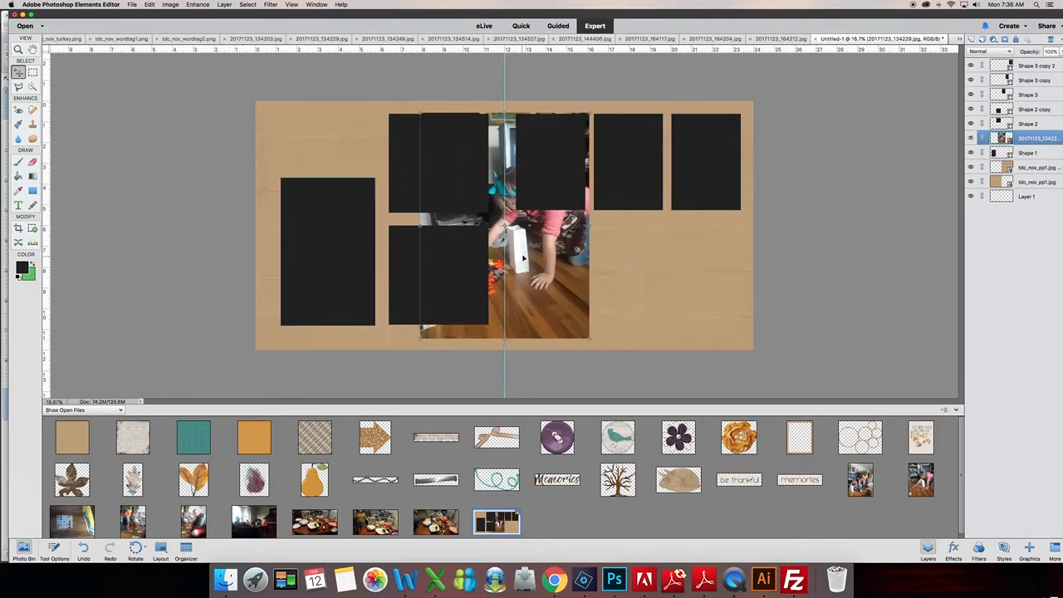
Step: Move 20171123_134229.jpg over the large left rectangle, shrink it proportionally to 80.98%, and clip it to Shape 1
left_click_drag(543, 258, 395, 256)
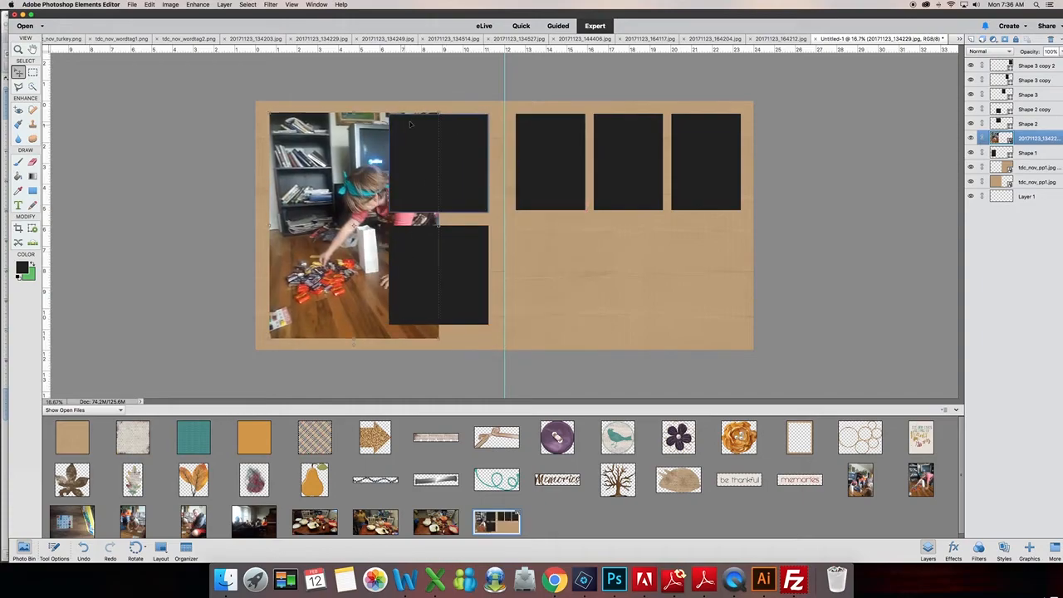
left_click_drag(437, 112, 385, 185)
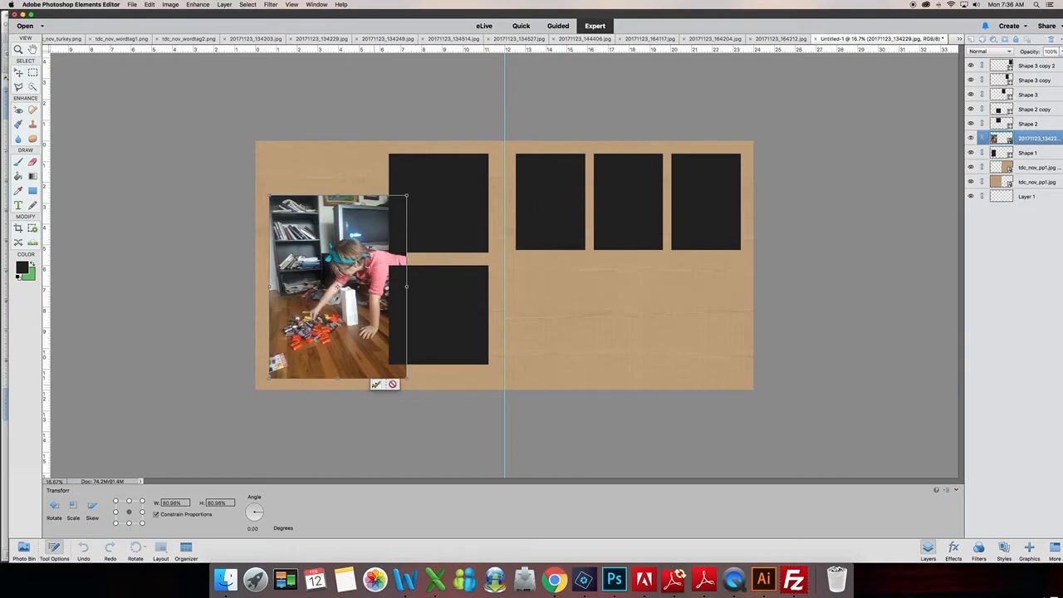
left_click(1035, 136)
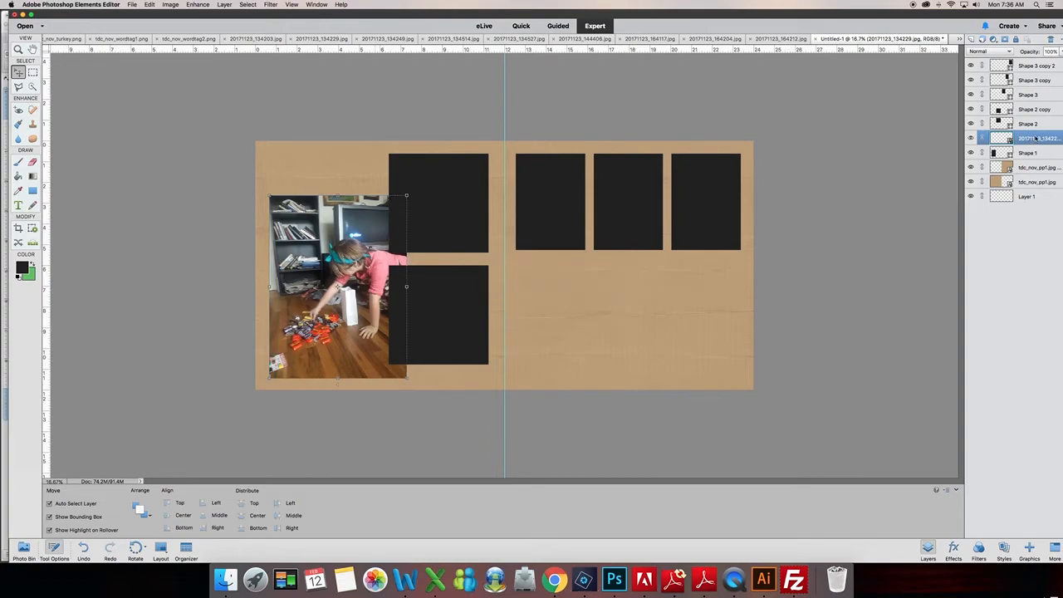
right_click(1036, 140)
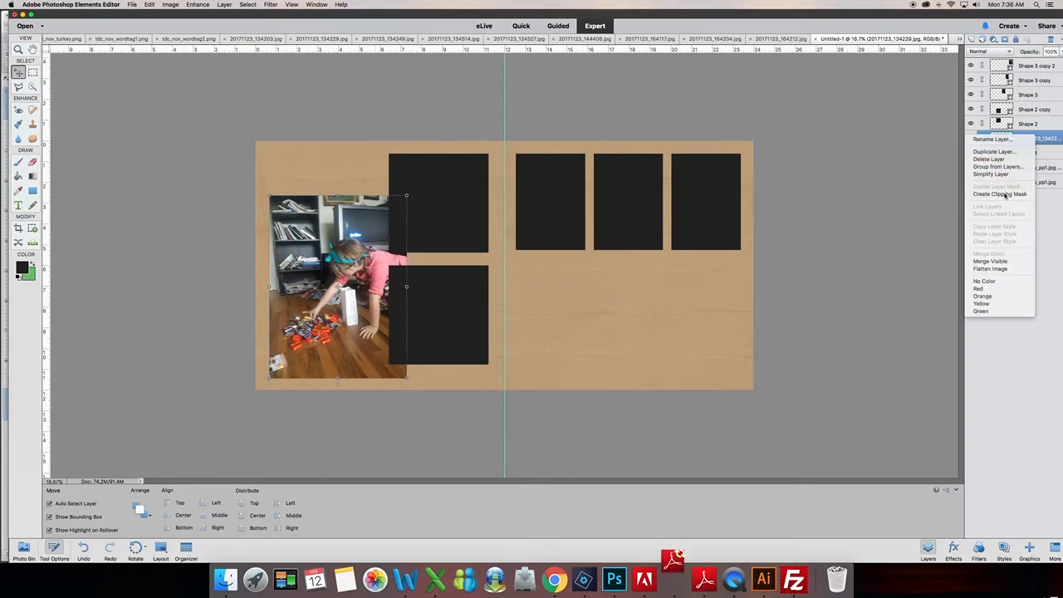
key("Escape")
key("ctrl+g")
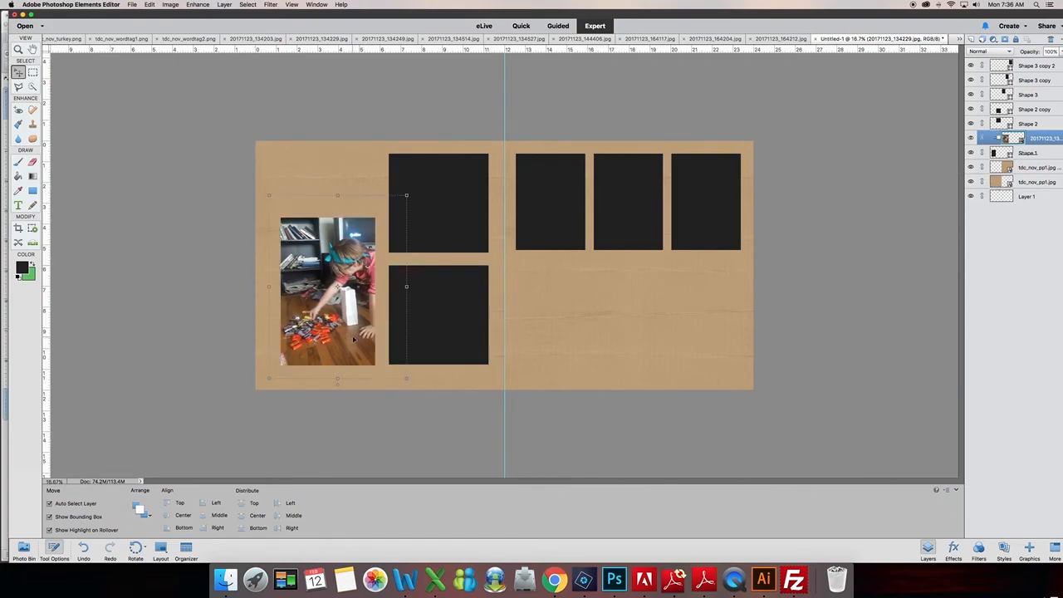
Step: Apply a drop shadow style to the Shape 1 layer beneath the clipped photo
left_click(1053, 154)
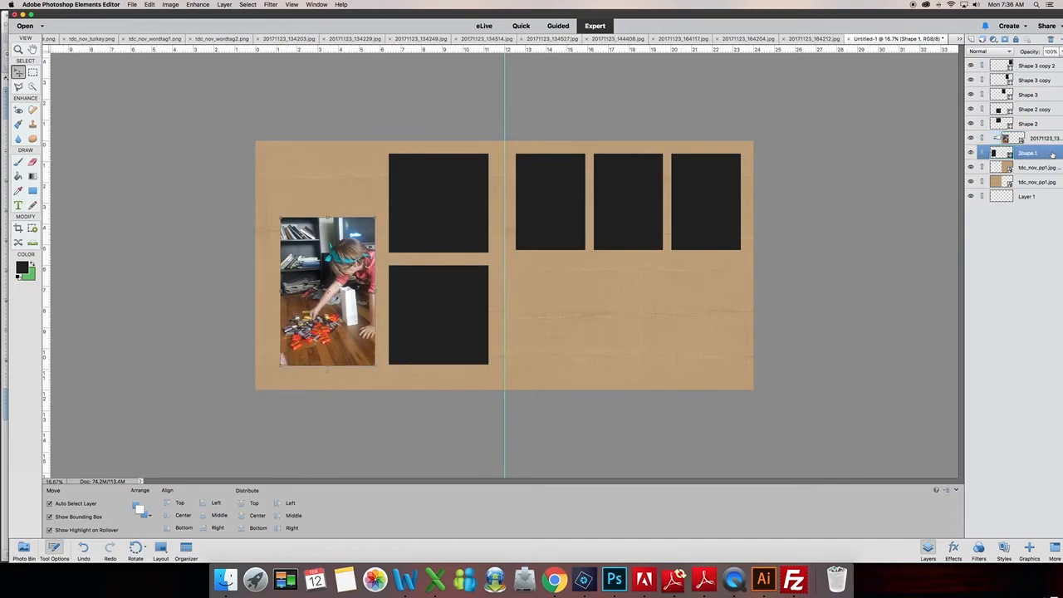
left_click(1005, 548)
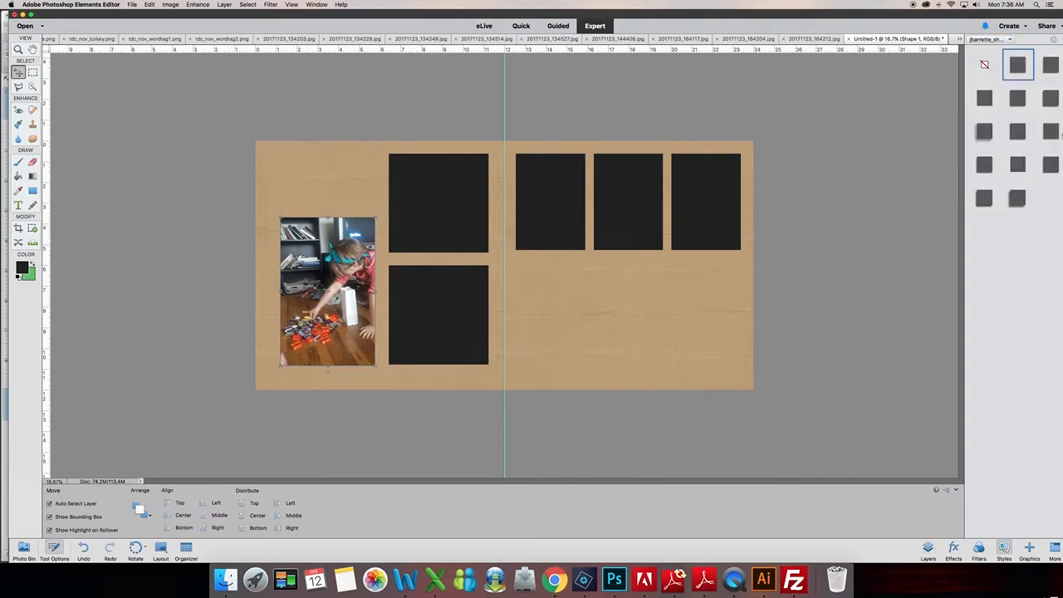
left_click(929, 547)
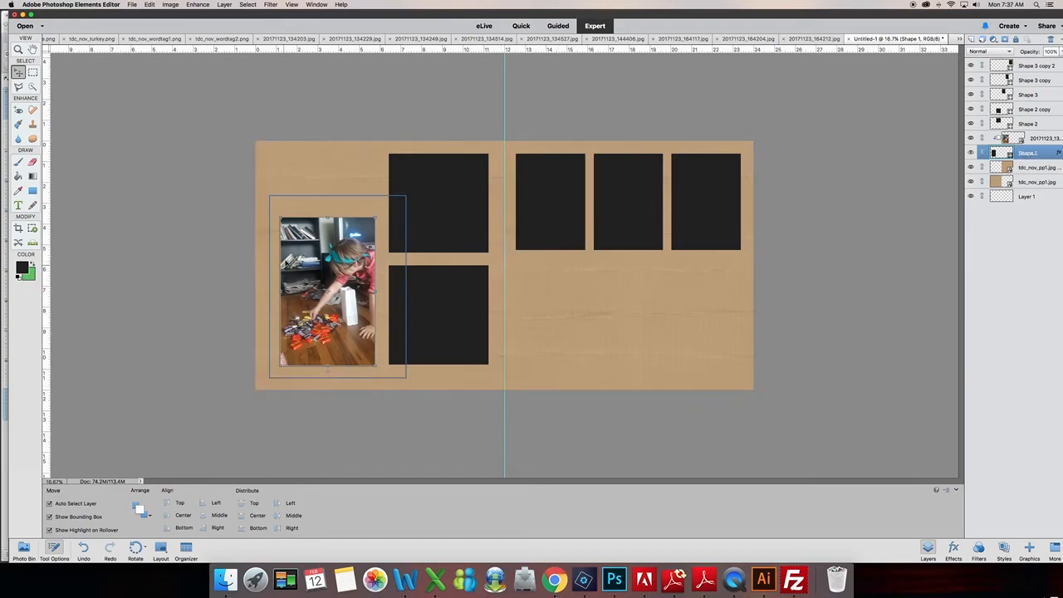
Step: Turn off Show Bounding Box and Auto Select Layer for the Move tool
left_click(49, 517)
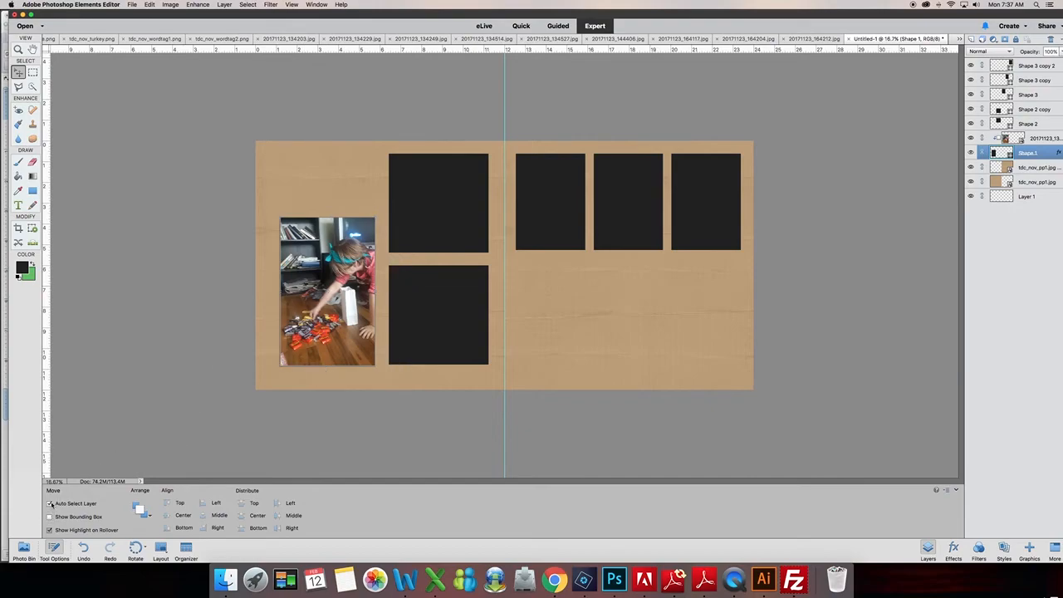
left_click(49, 504)
Step: Simplify the clipped 20171123_134229.jpg layer and bring the open files back into view
right_click(1045, 152)
left_click(1037, 139)
right_click(1037, 139)
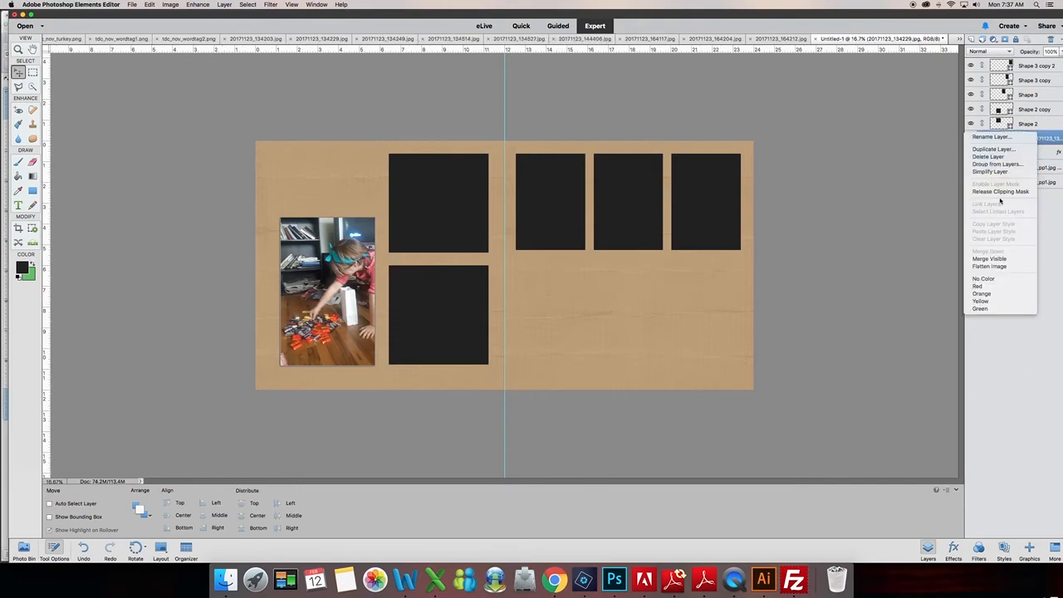
left_click(1006, 172)
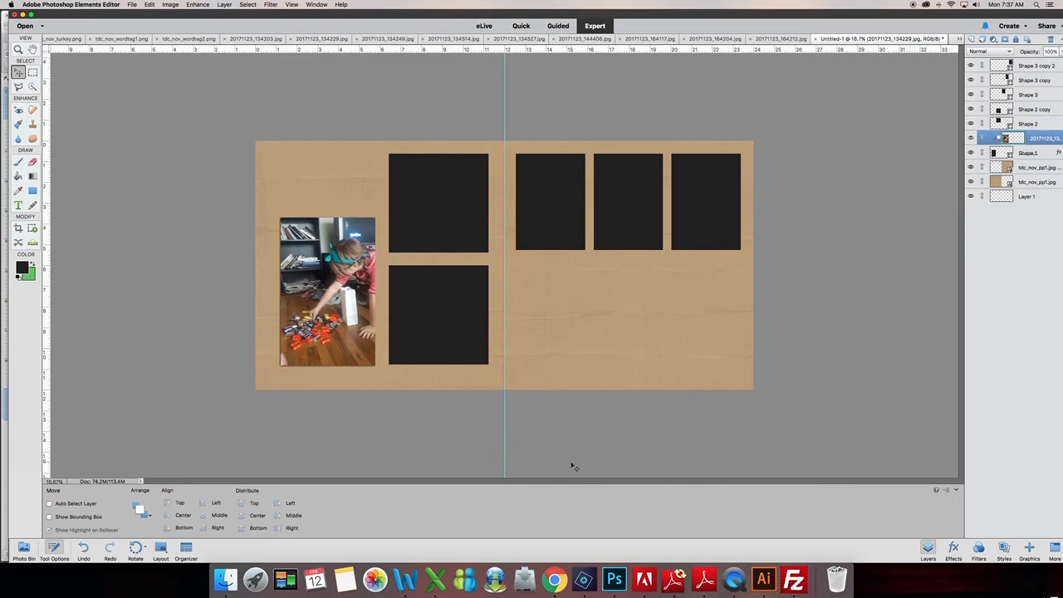
left_click(24, 548)
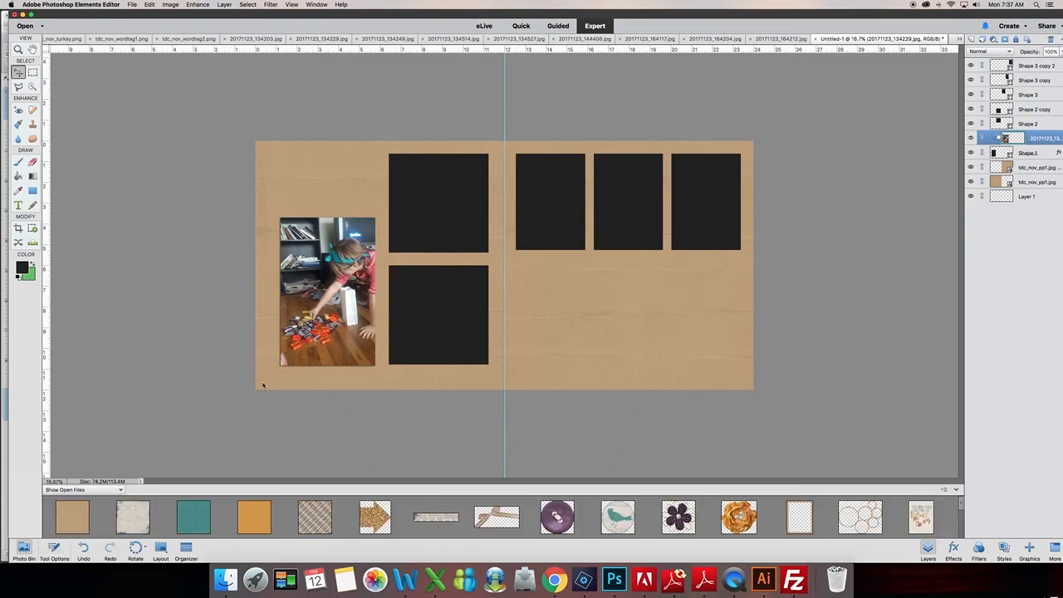